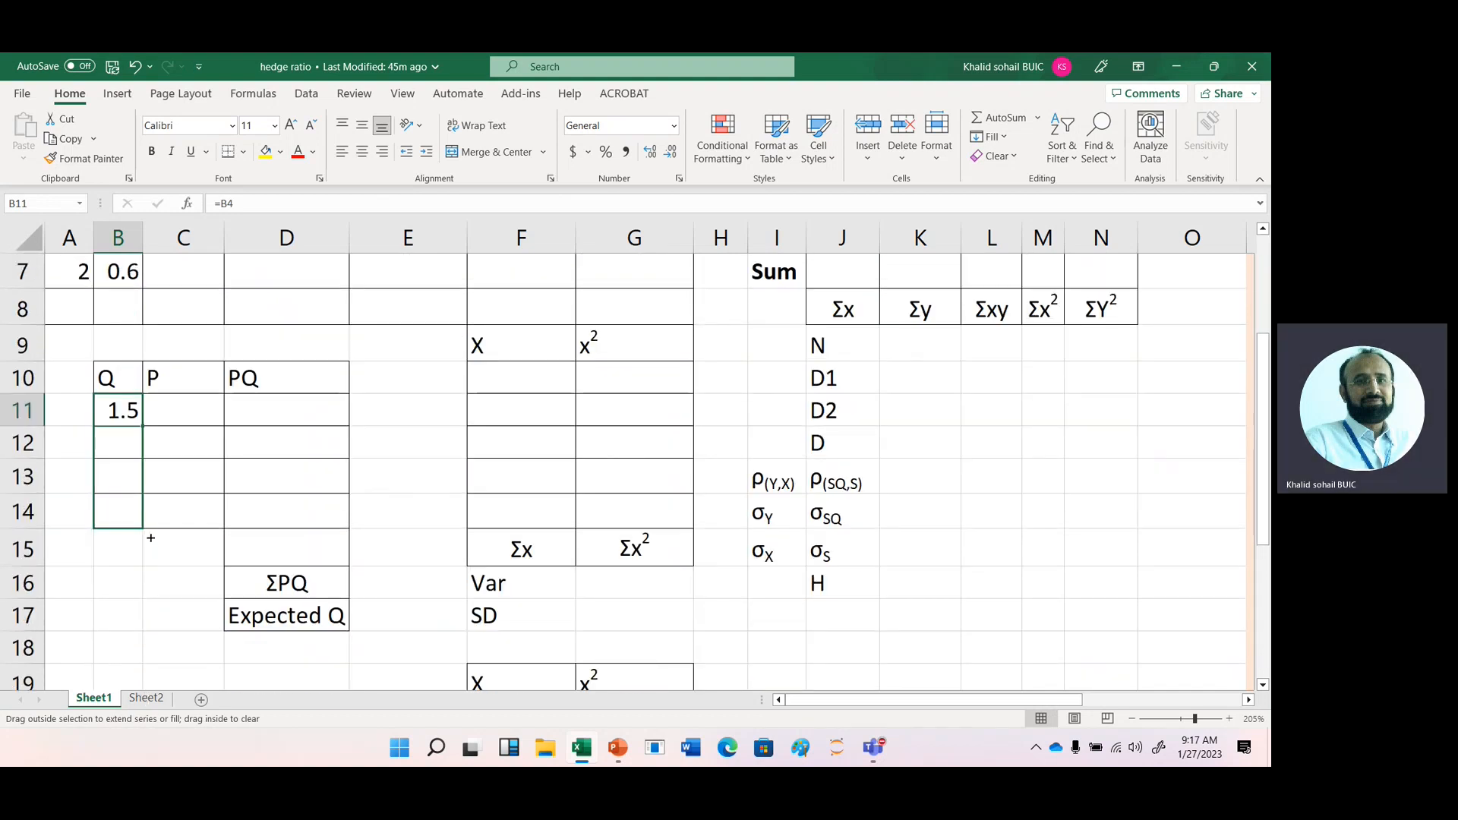
# - Enter =1/4 as the probability in C11 and fill it down the P column to C14
pyautogui.click(180, 411)
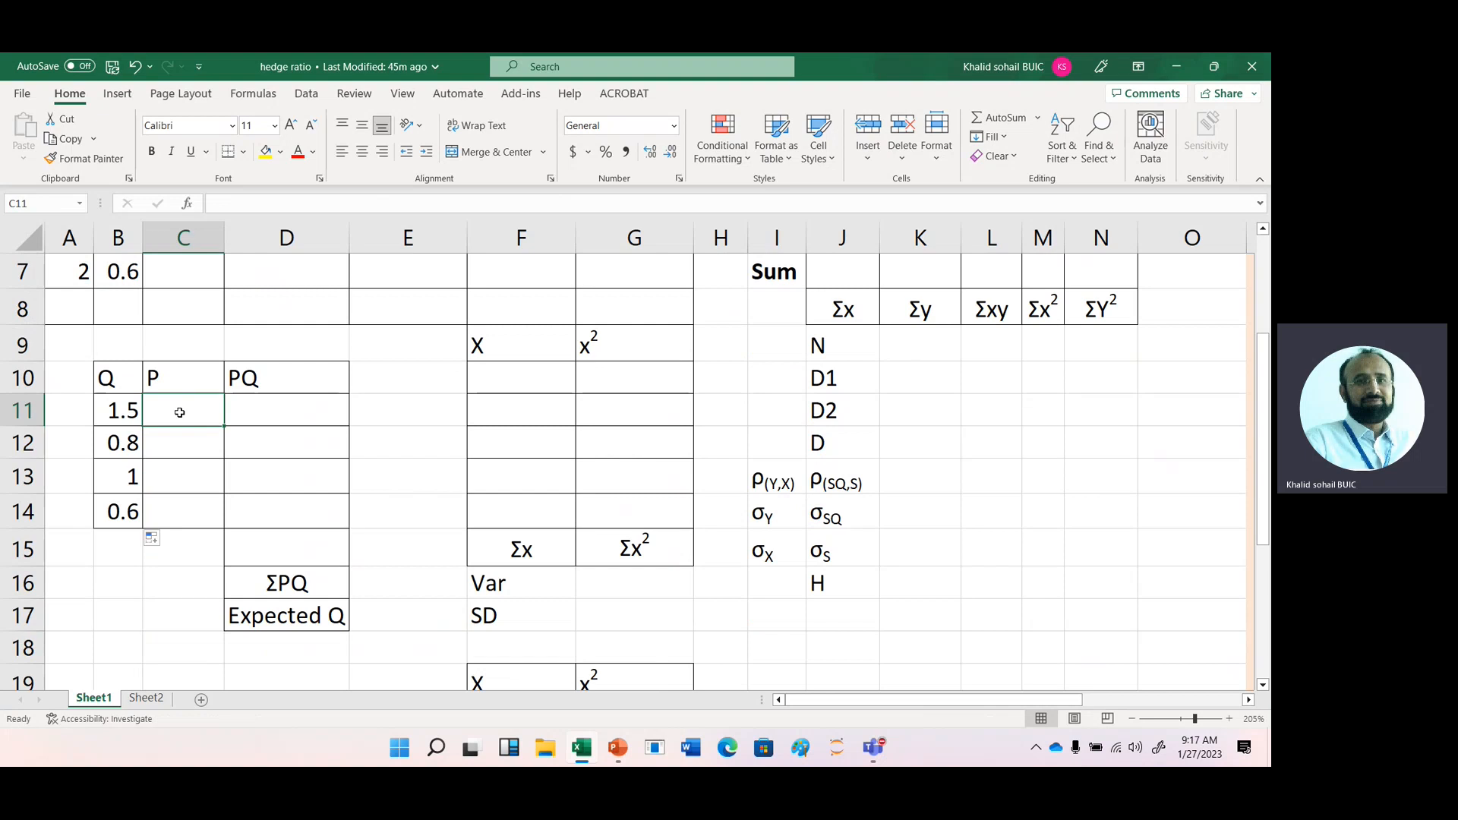
pyautogui.write('=')
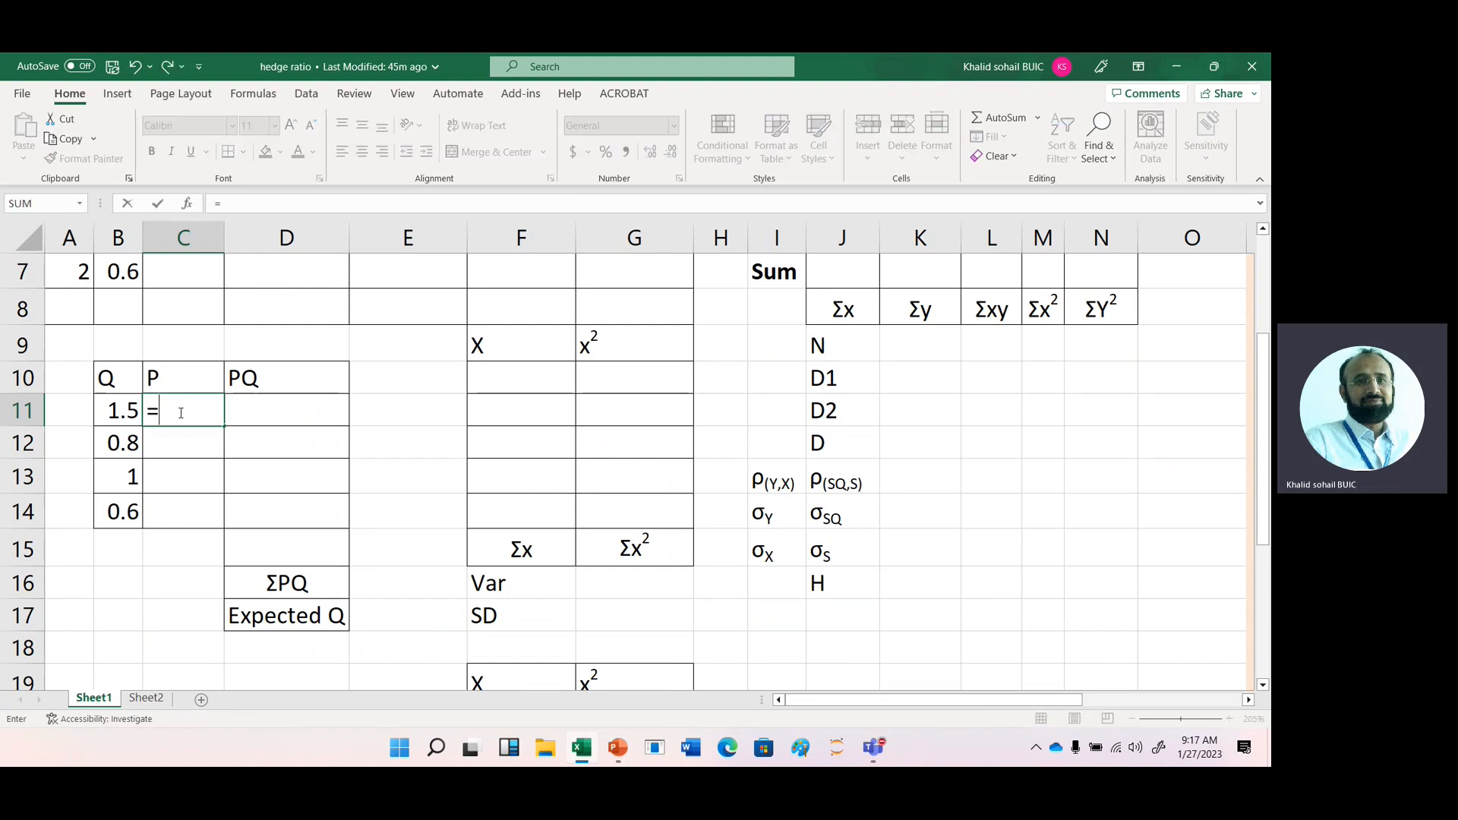
pyautogui.write('1/4')
pyautogui.press('Return')
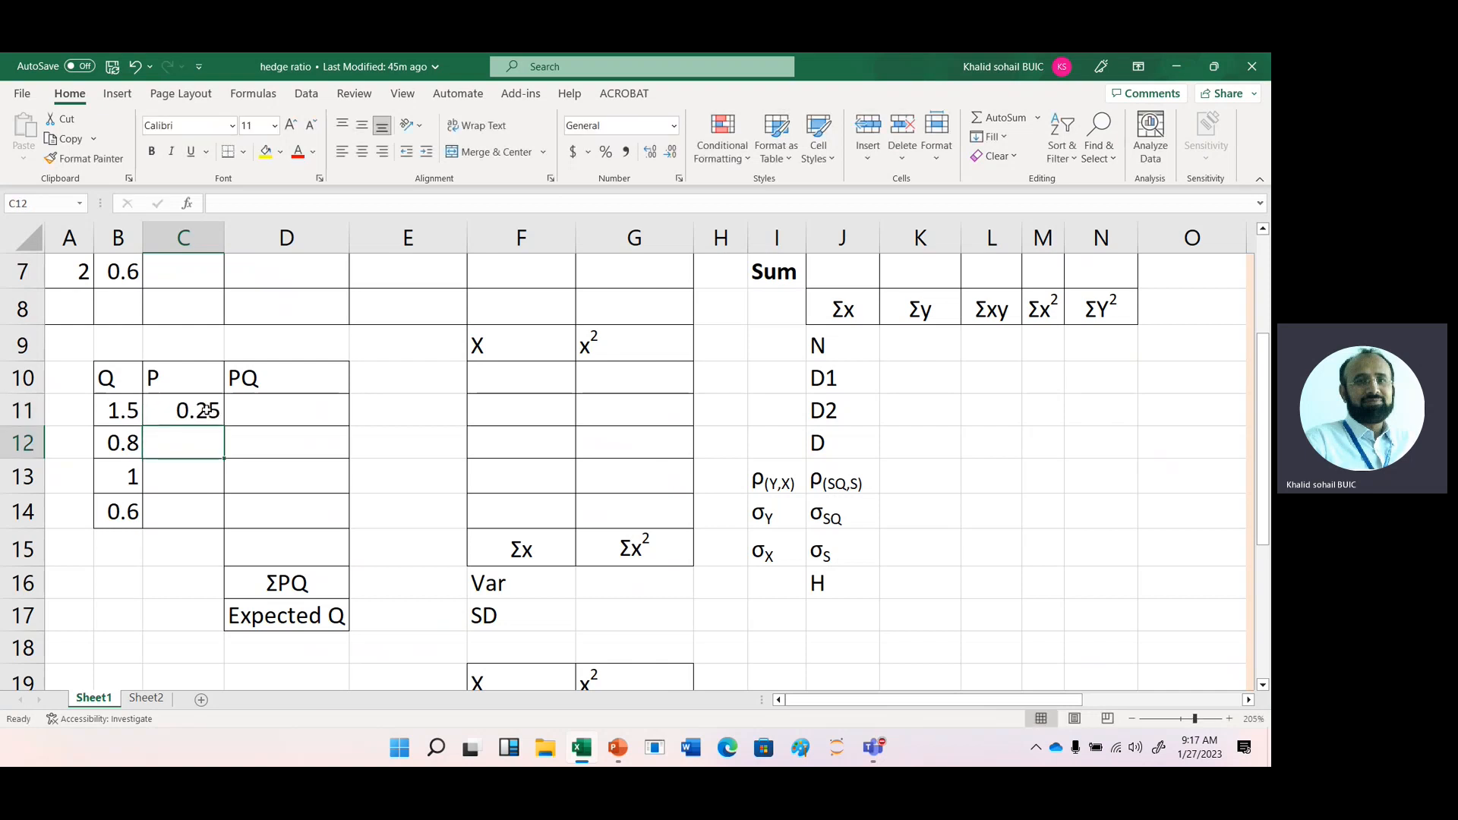
pyautogui.click(207, 410)
pyautogui.moveTo(224, 425); pyautogui.dragTo(225, 524)
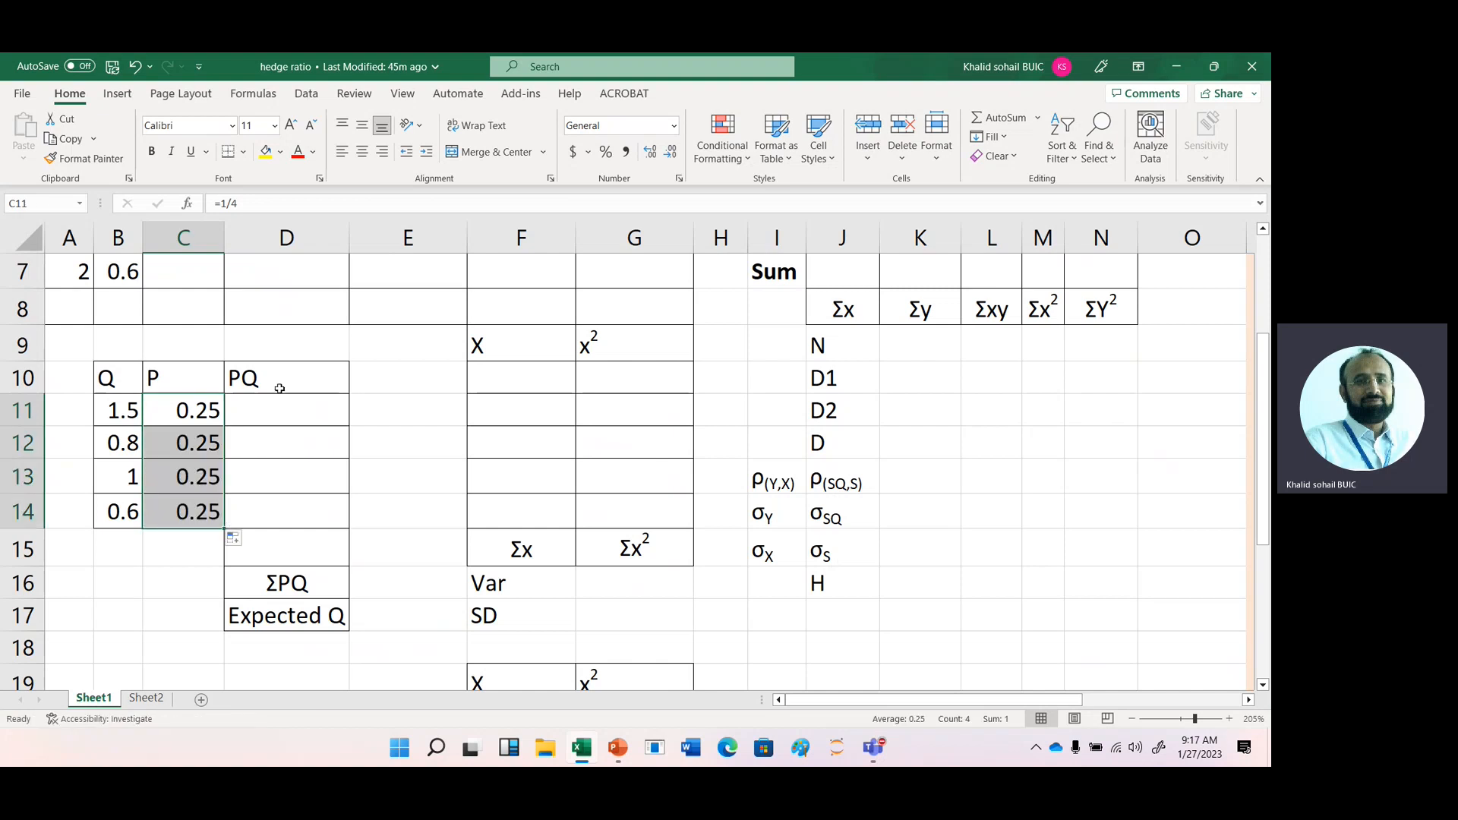
# - Calculate PQ in D11 with =B11*C11 and fill the formula down to D14
pyautogui.click(270, 416)
pyautogui.write('=')
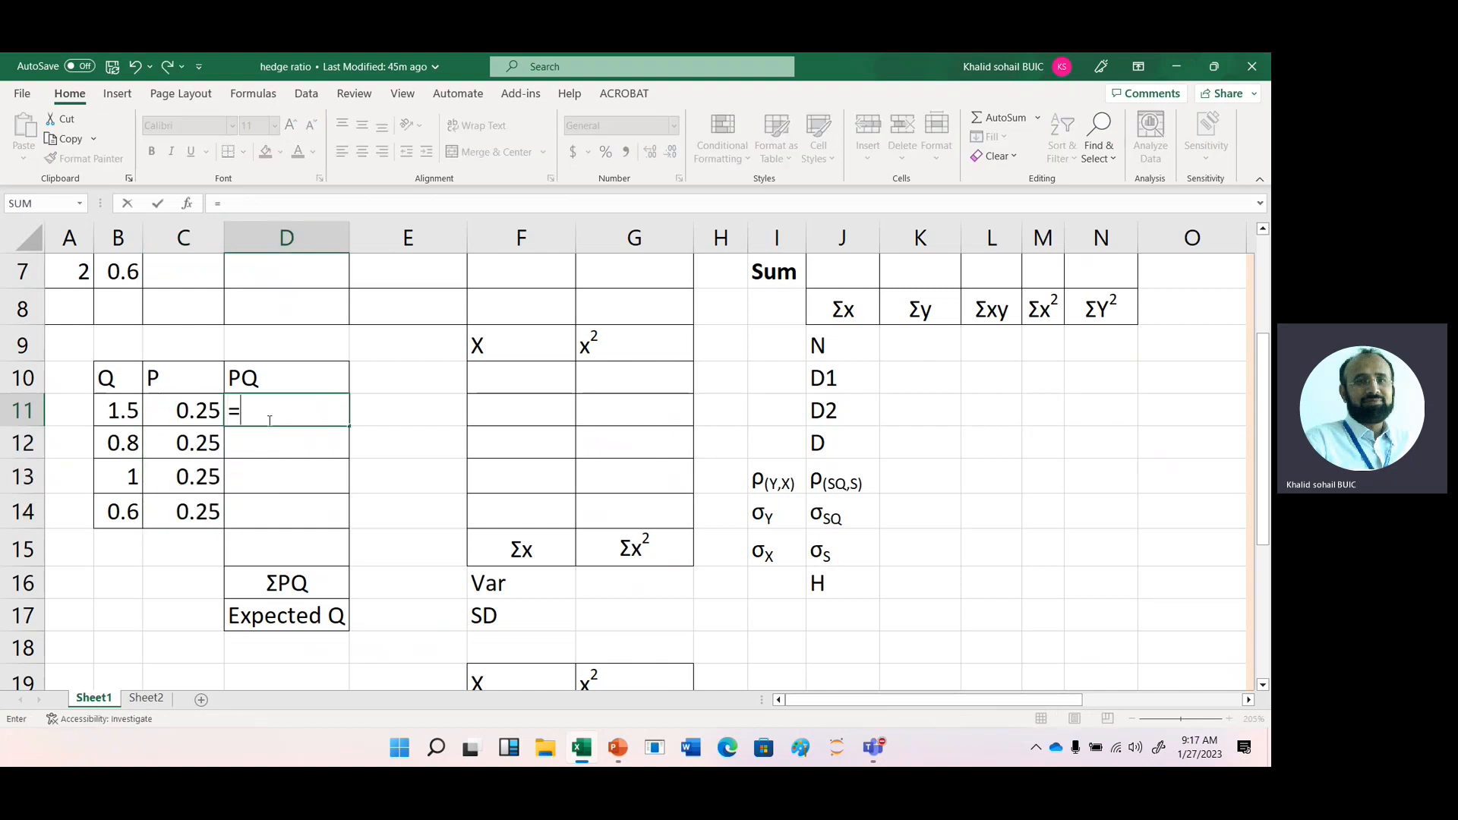
pyautogui.press('Left')
pyautogui.press('Left')
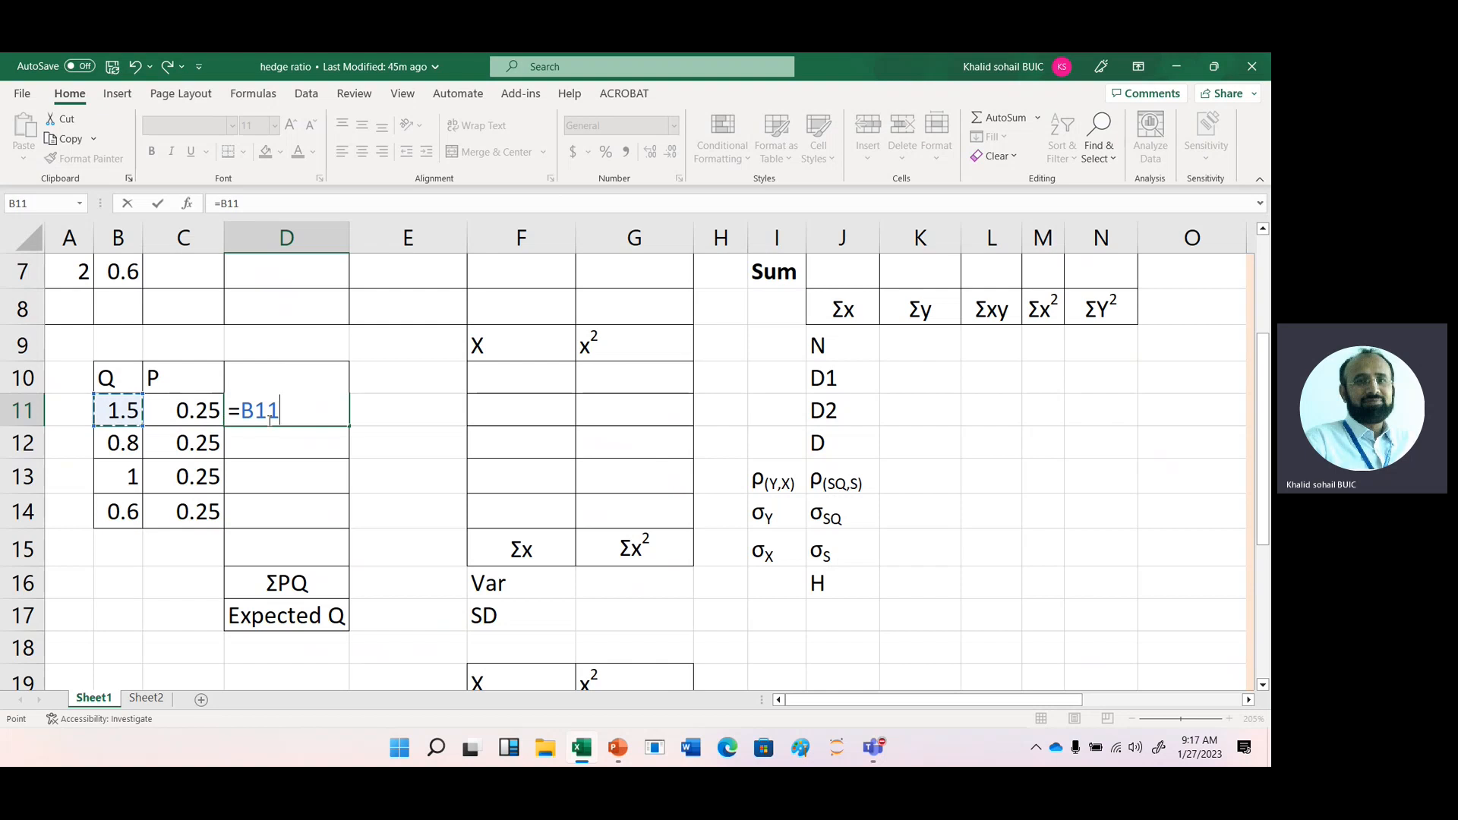
pyautogui.write('*')
pyautogui.press('Left')
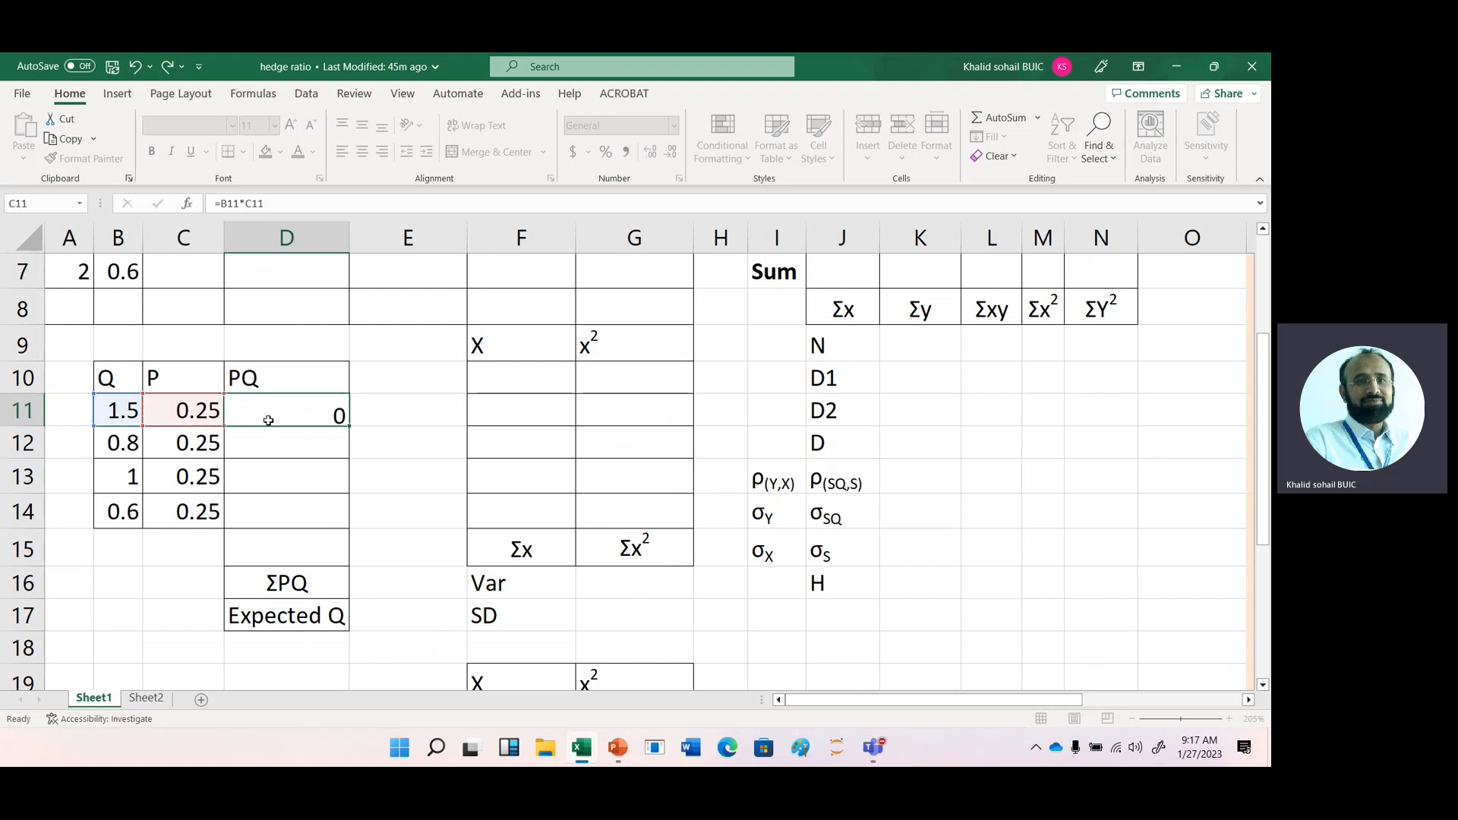
pyautogui.press('Return')
pyautogui.click(325, 410)
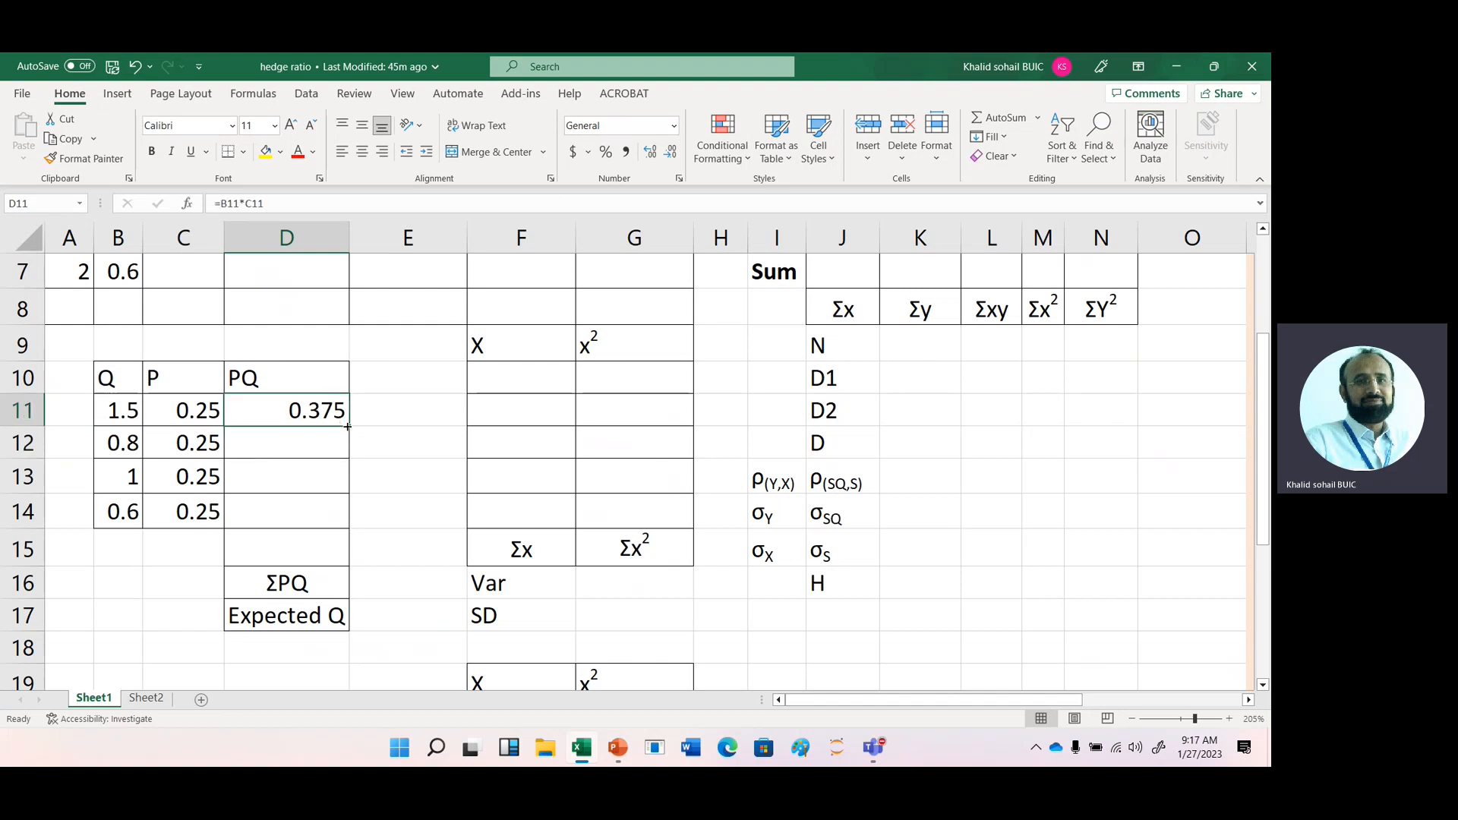
pyautogui.moveTo(348, 426); pyautogui.dragTo(344, 532)
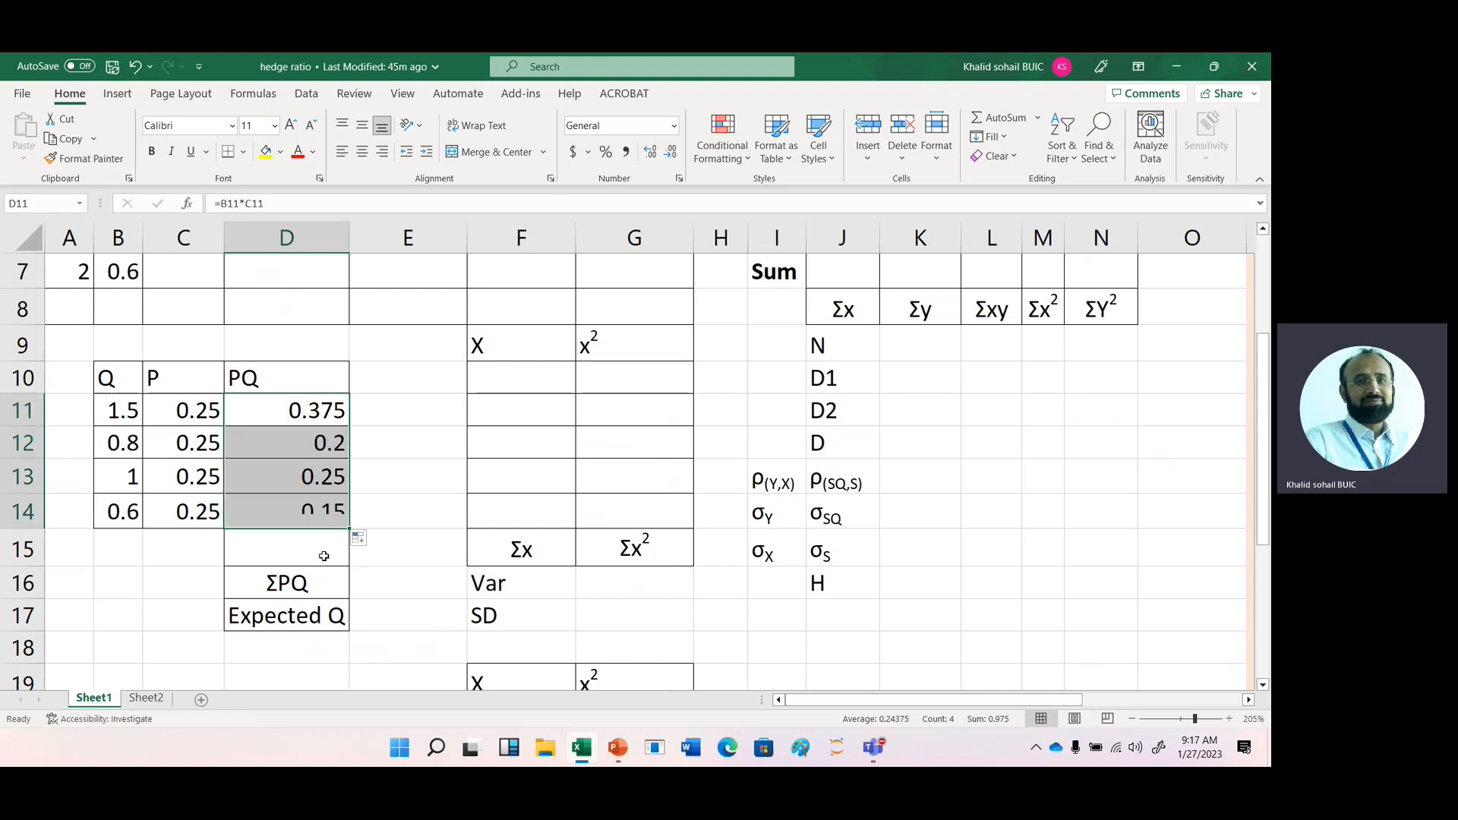
# - Total the PQ values in D15 with =SUM(D11:D14)
pyautogui.click(306, 556)
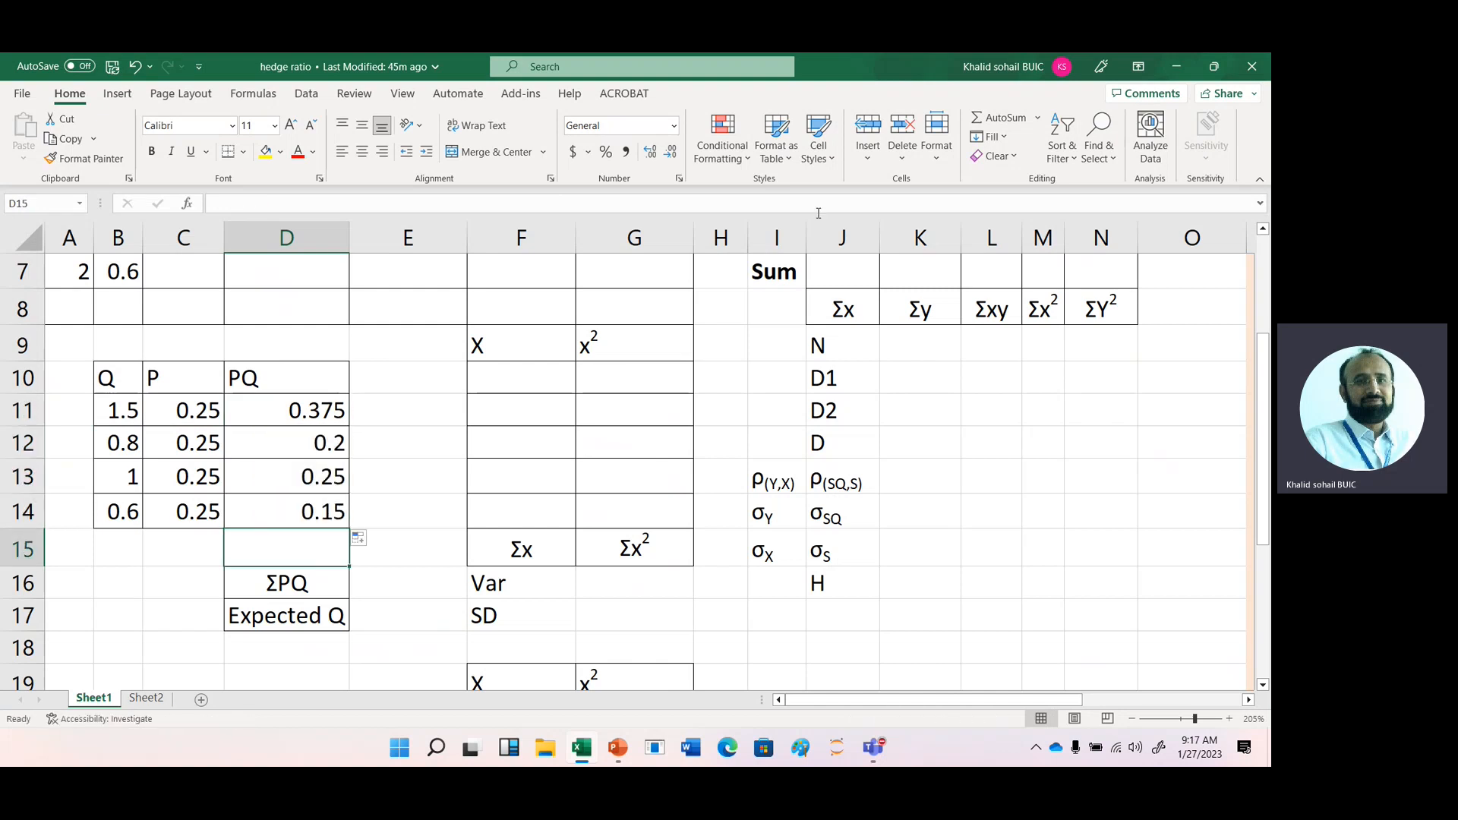
pyautogui.click(980, 124)
pyautogui.click(979, 124)
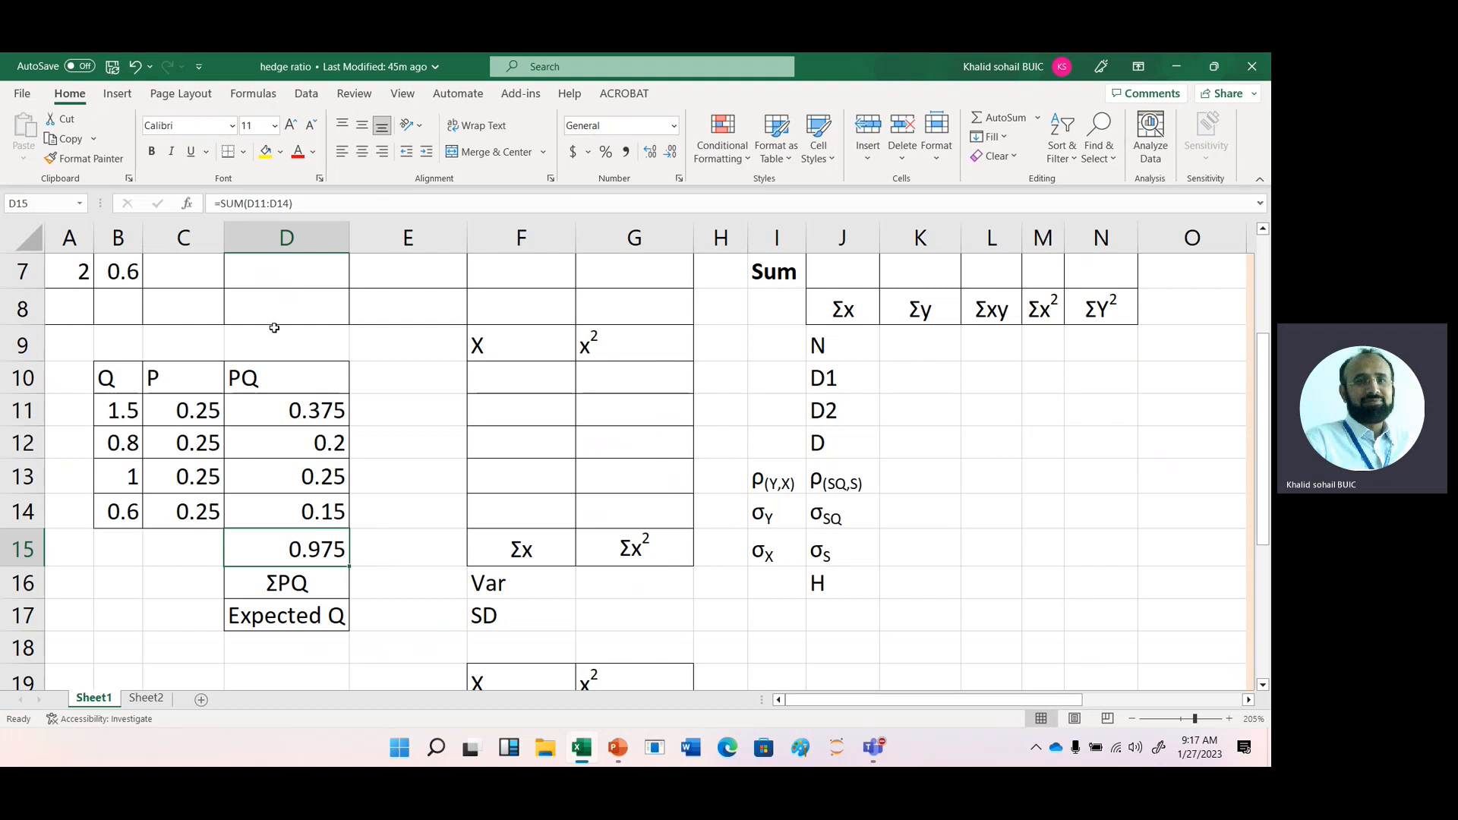
# - Enter .975 in D1, above the first -H*(S-F) column, as the hedge quantity
pyautogui.click(273, 330)
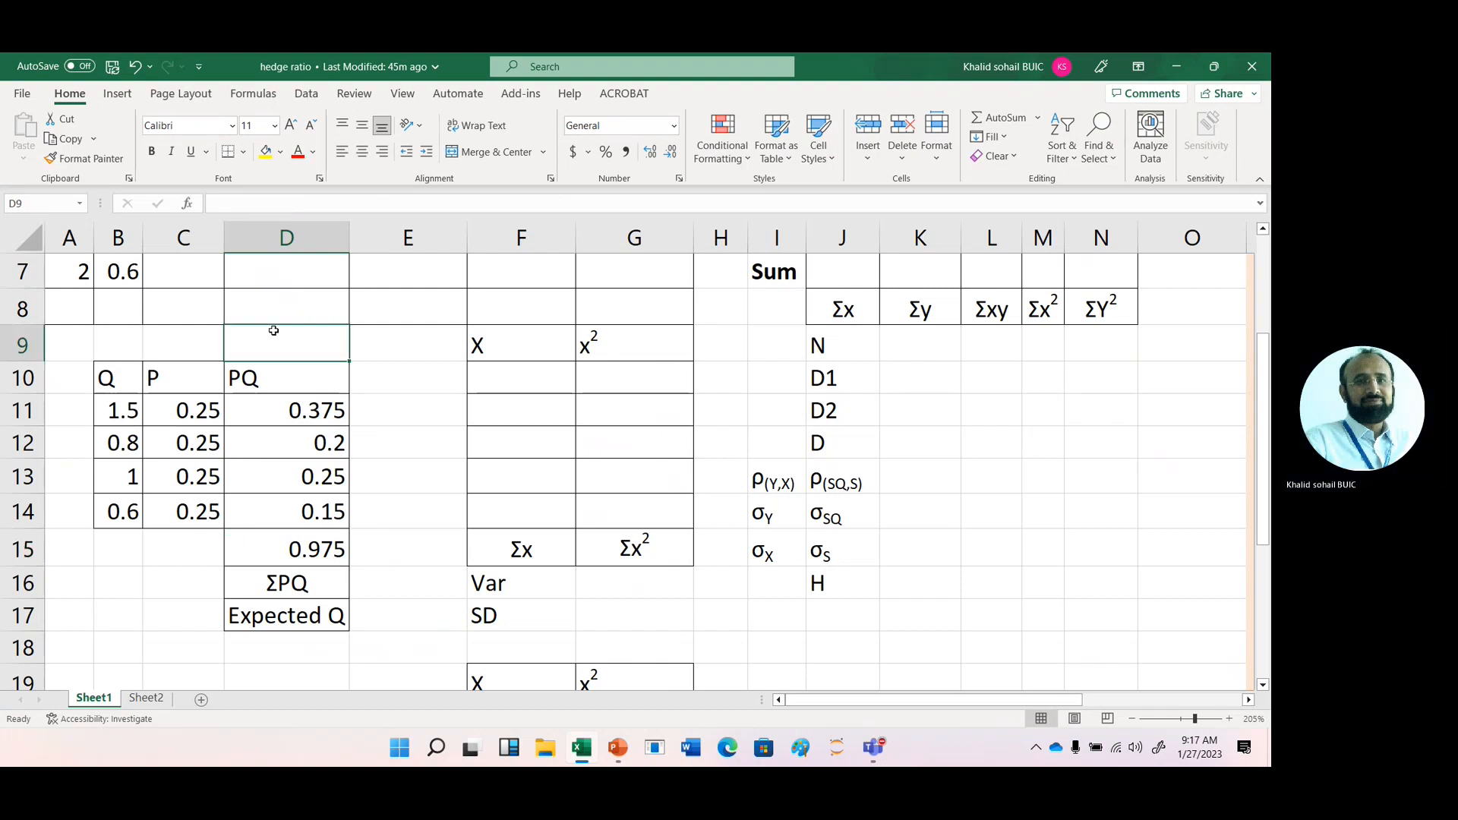
pyautogui.press('Up')
pyautogui.press('Up')
pyautogui.press('Up')
pyautogui.press('Up')
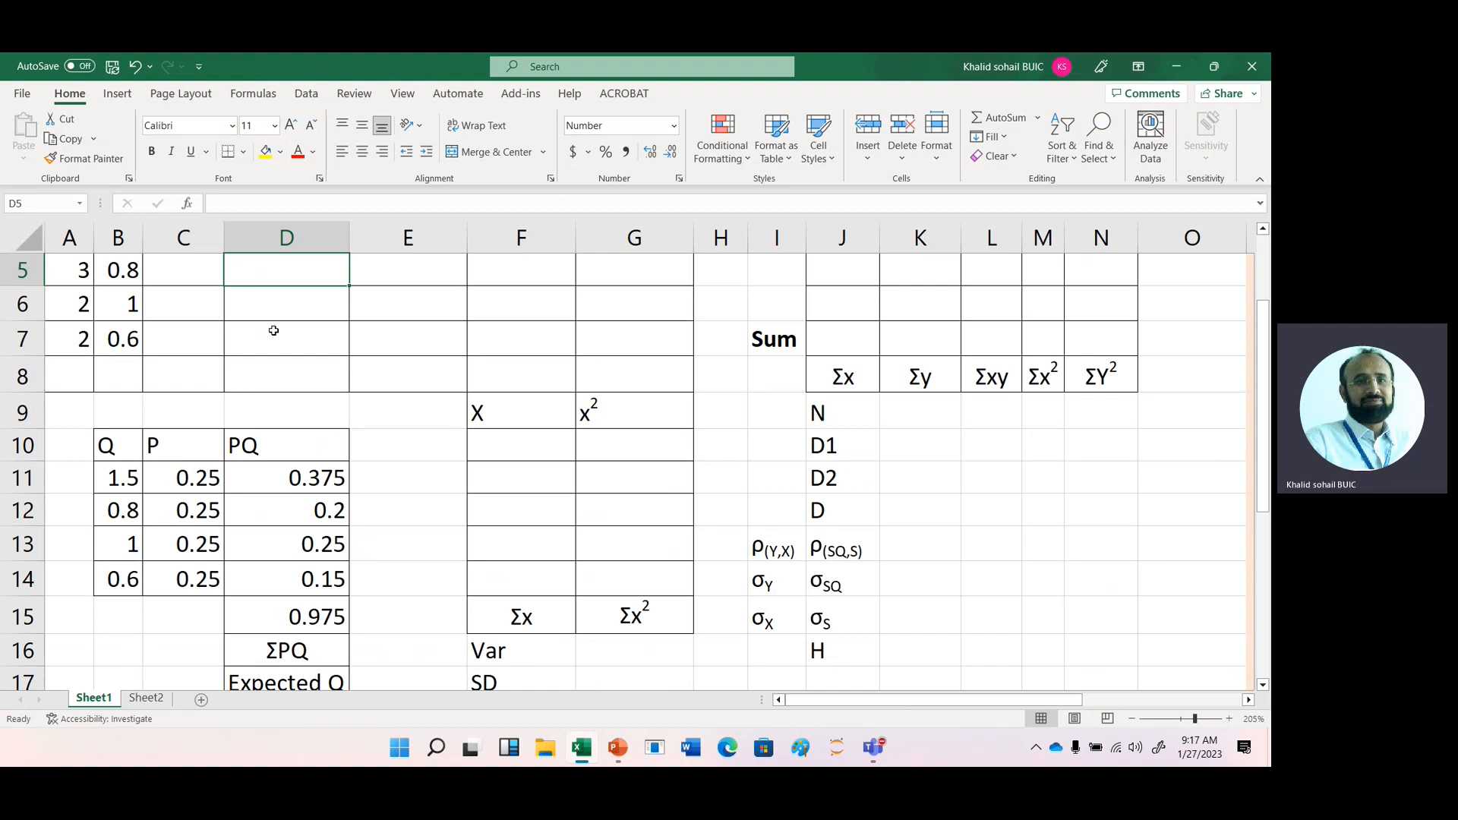
pyautogui.press('Up')
pyautogui.press('Up')
pyautogui.press('Up')
pyautogui.press('Up')
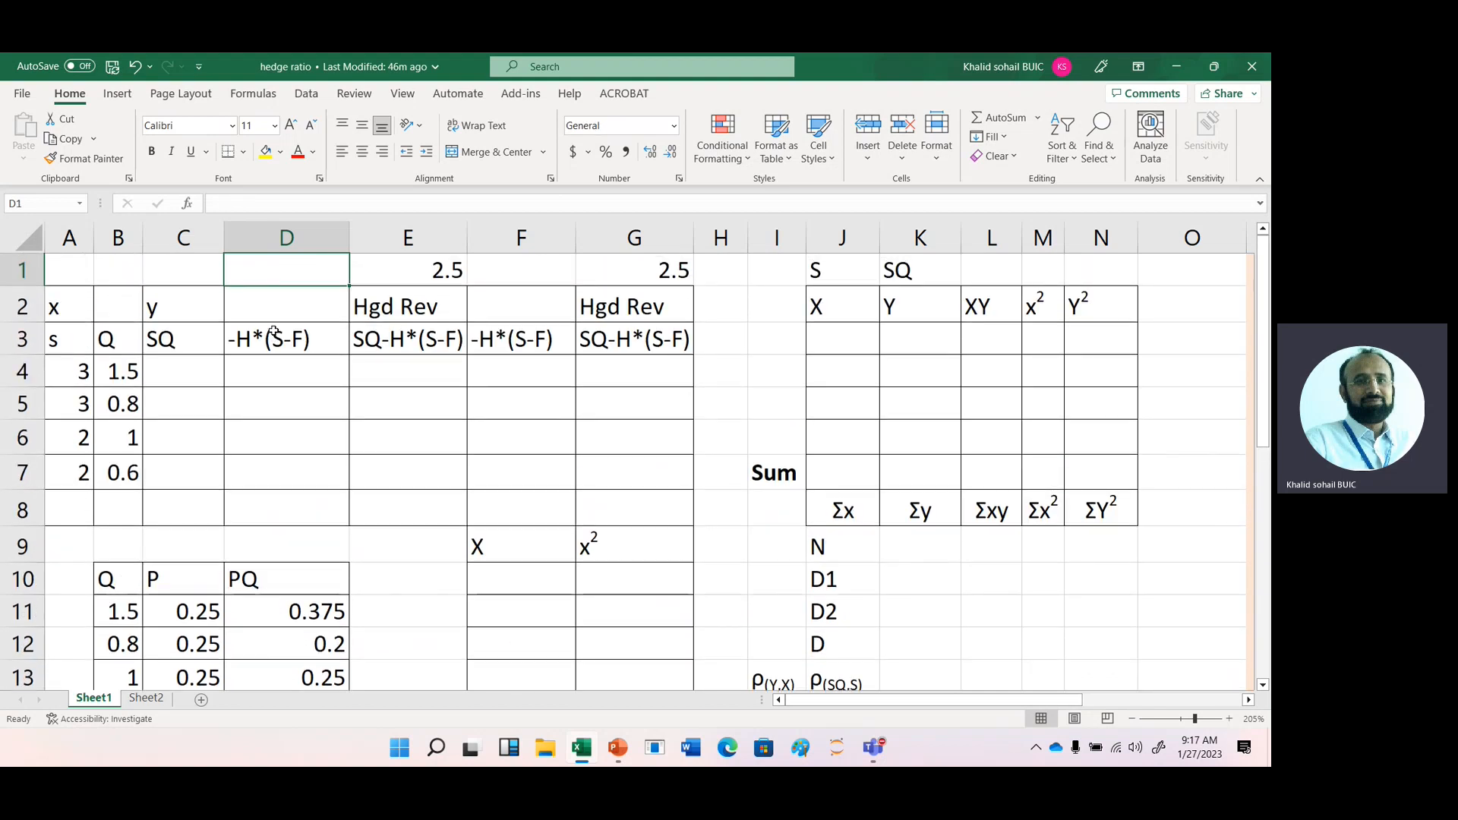
pyautogui.write('.975')
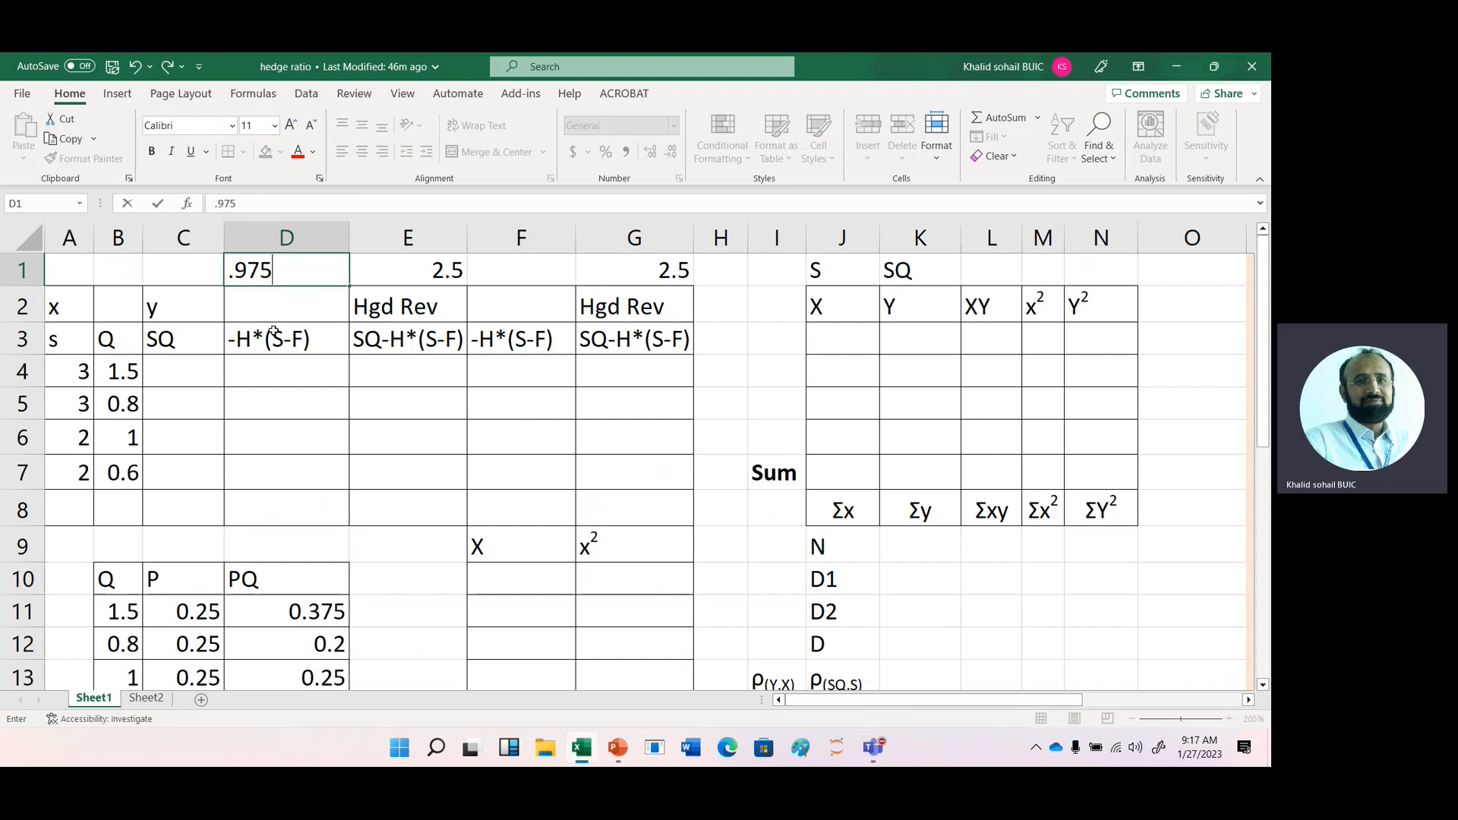
pyautogui.press('Return')
# - Calculate SQ in C4 with =A4*B4 and fill the formula down to C7
pyautogui.press('Right')
pyautogui.press('Right')
pyautogui.press('Left')
pyautogui.press('Left')
pyautogui.press('Left')
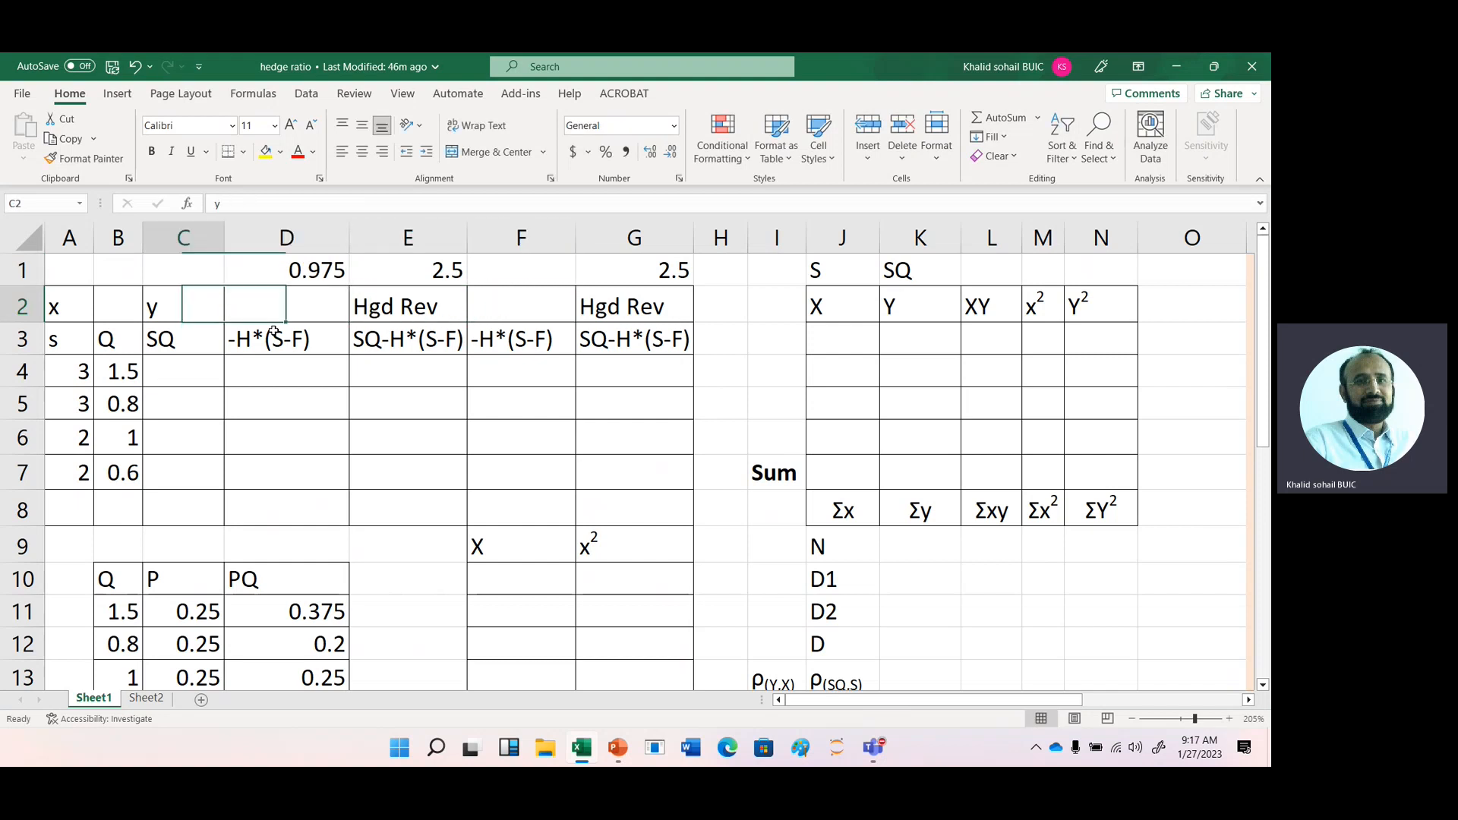
pyautogui.press('Down')
pyautogui.press('Down')
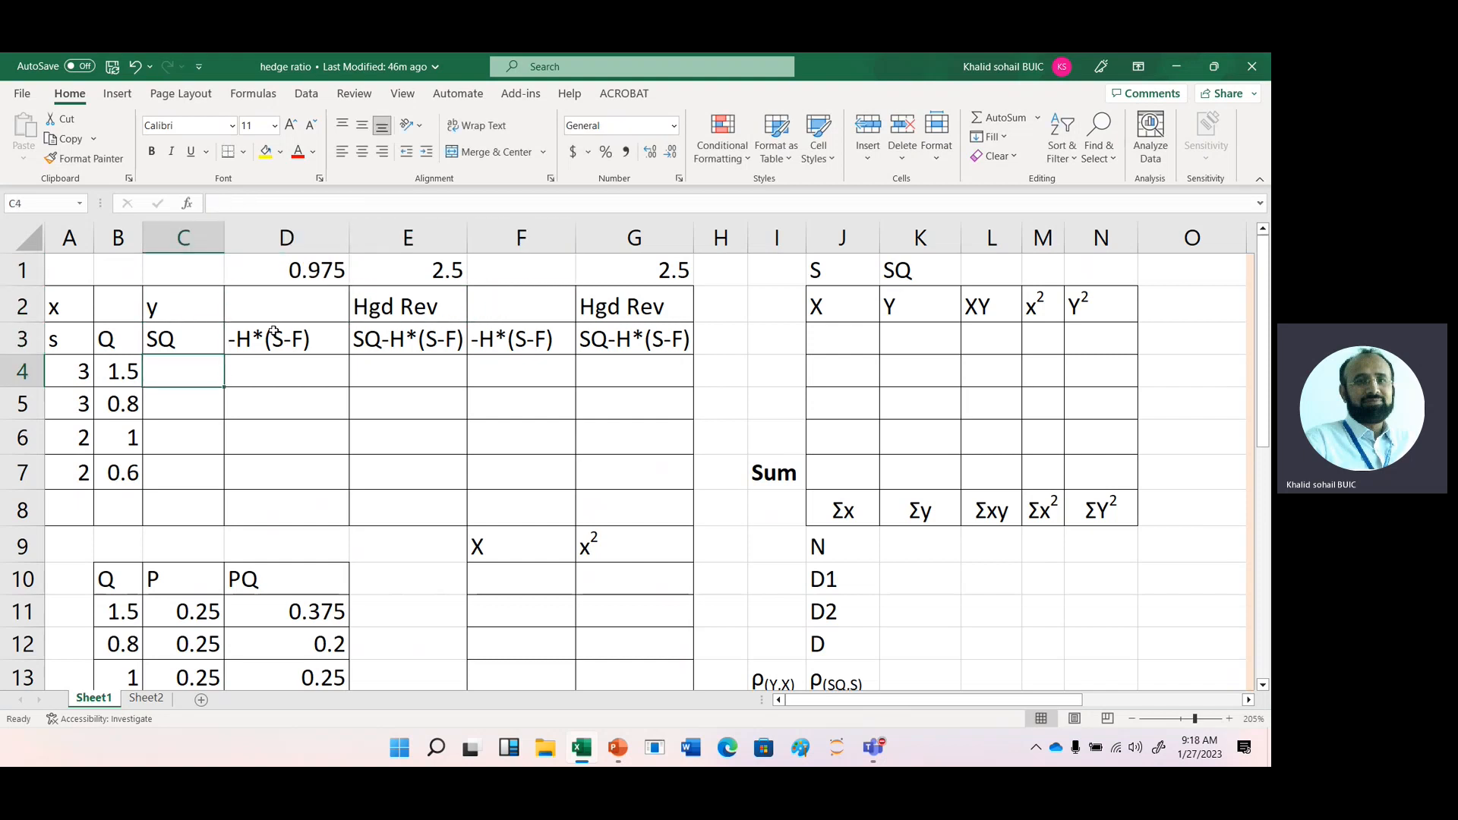
pyautogui.write('=')
pyautogui.press('Left')
pyautogui.press('Left')
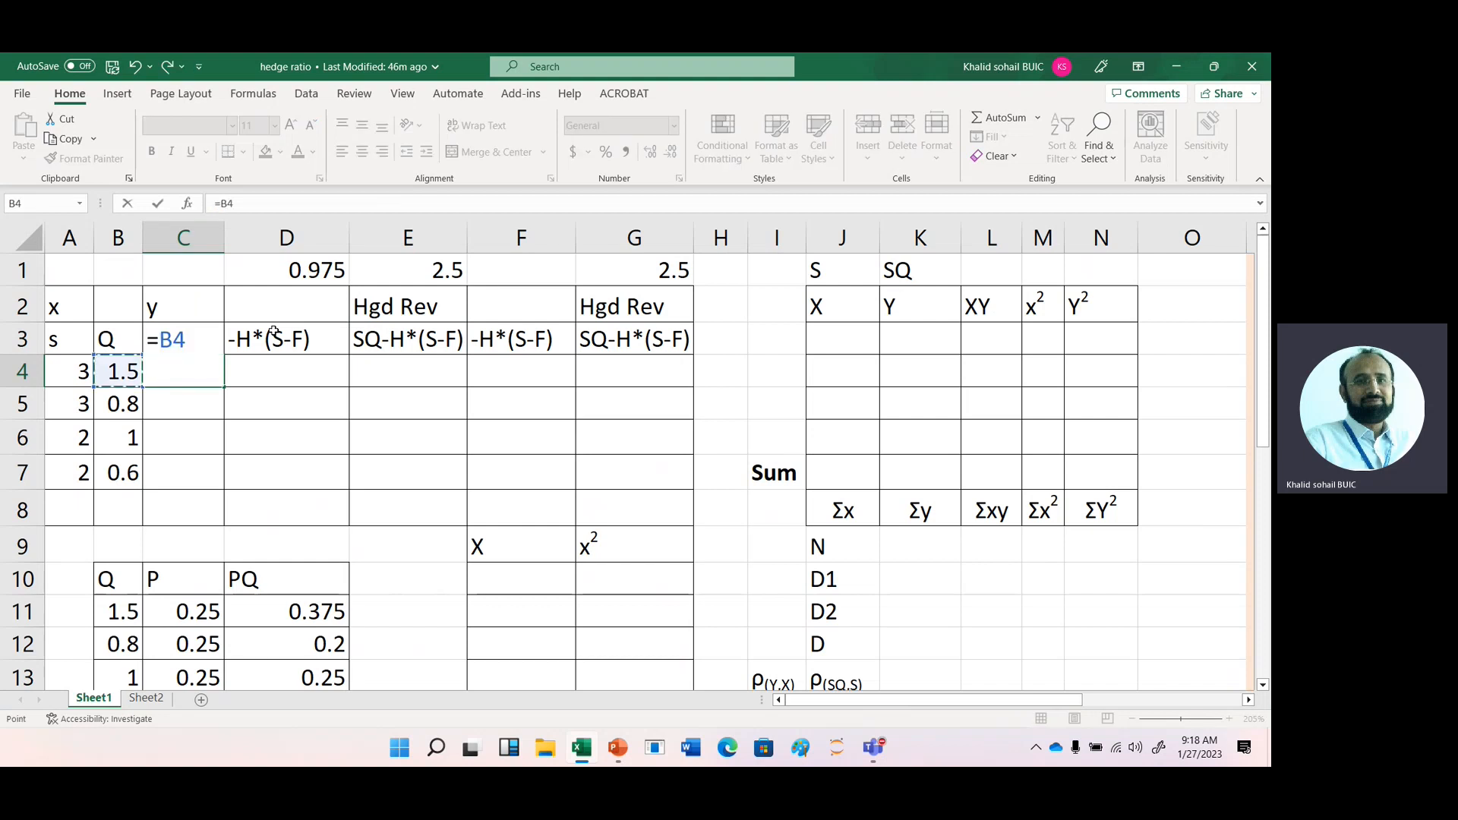
pyautogui.write('*')
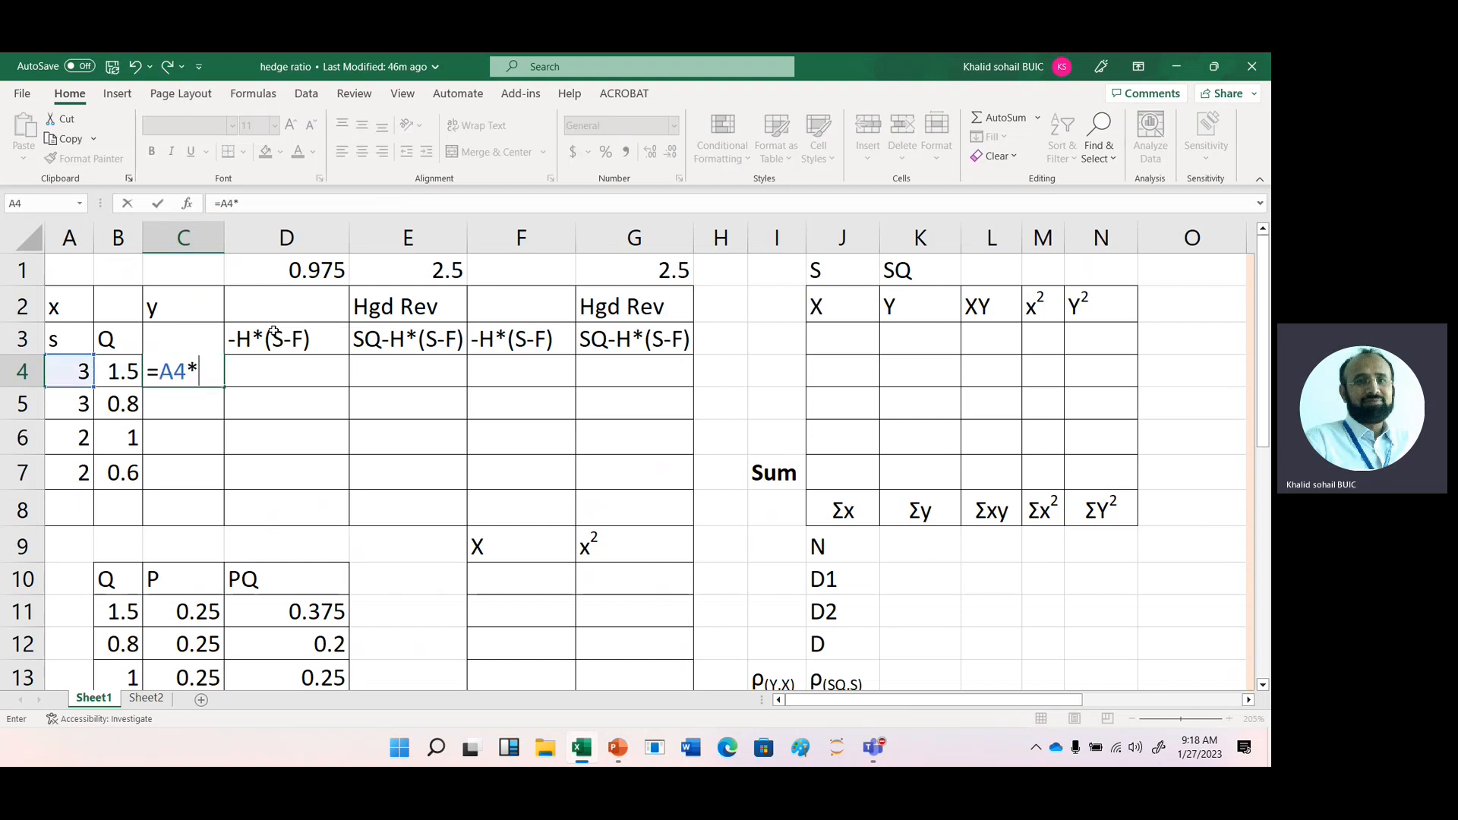
pyautogui.press('Left')
pyautogui.press('Return')
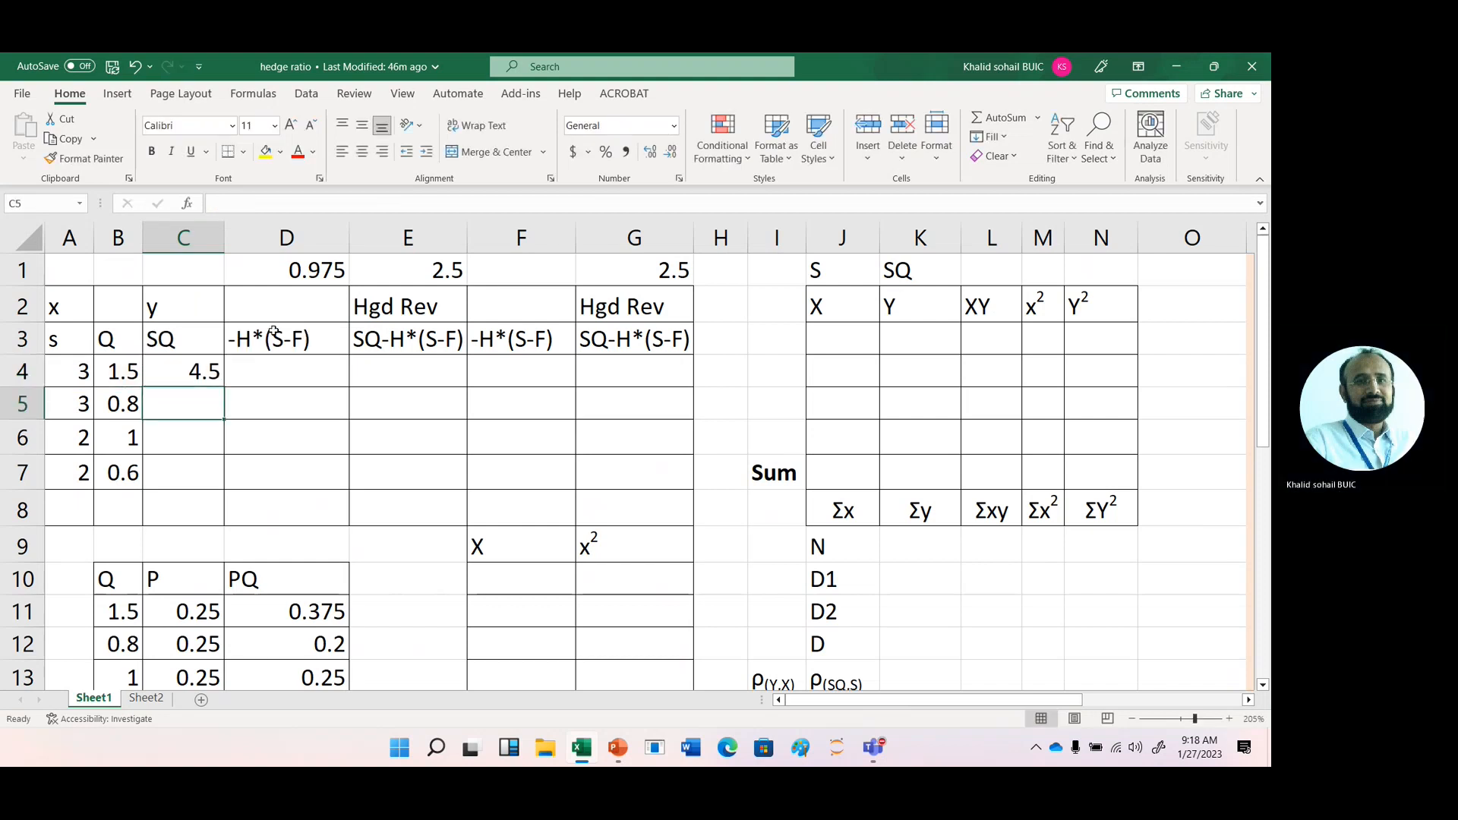
pyautogui.click(204, 368)
pyautogui.moveTo(224, 388); pyautogui.dragTo(224, 492)
# - Enter =$D$1*(A4-E1) in D4 under the first -H*(S-F) heading and fill it down to D7
pyautogui.click(282, 371)
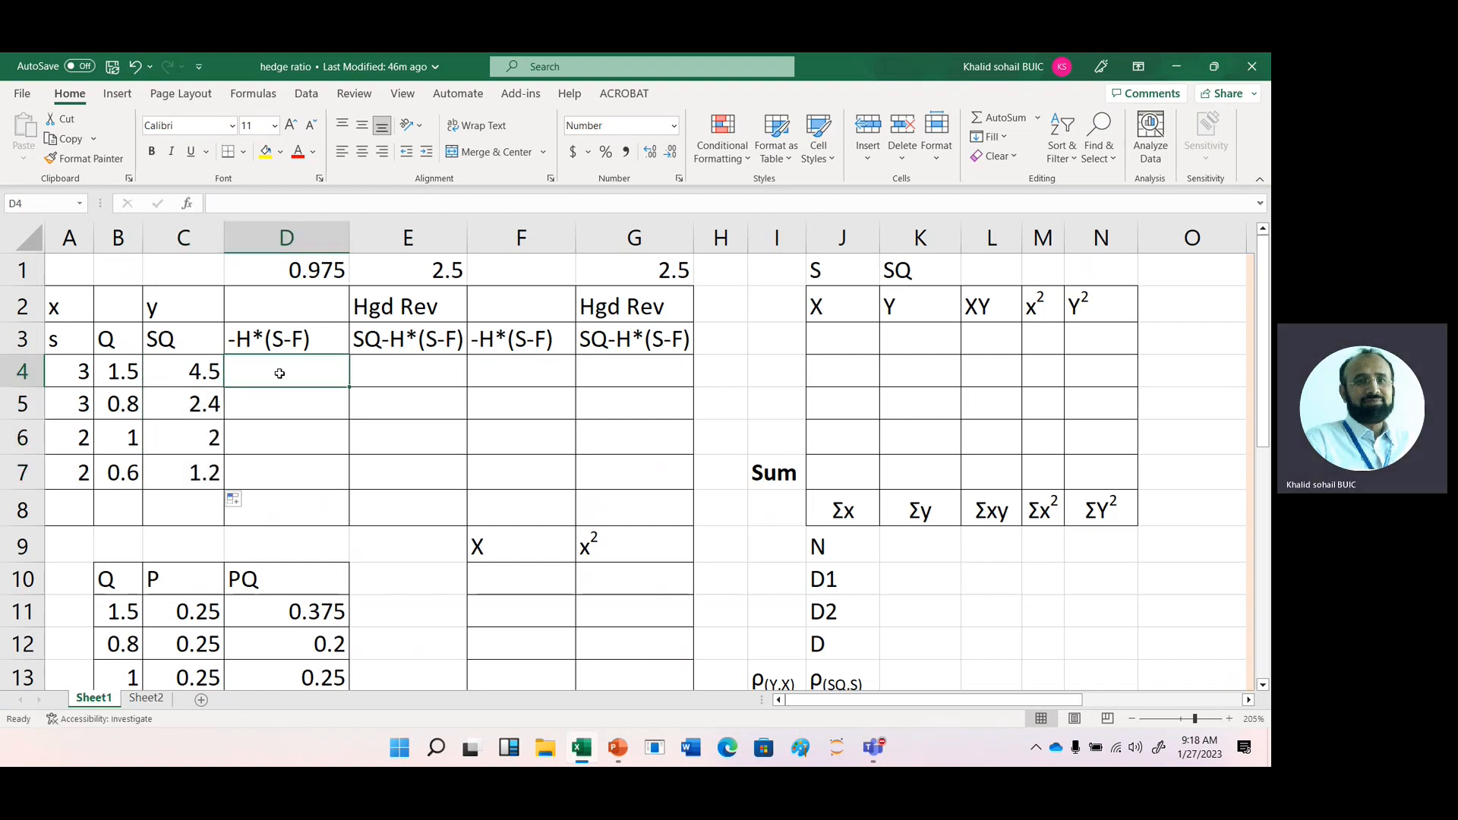
pyautogui.write('=')
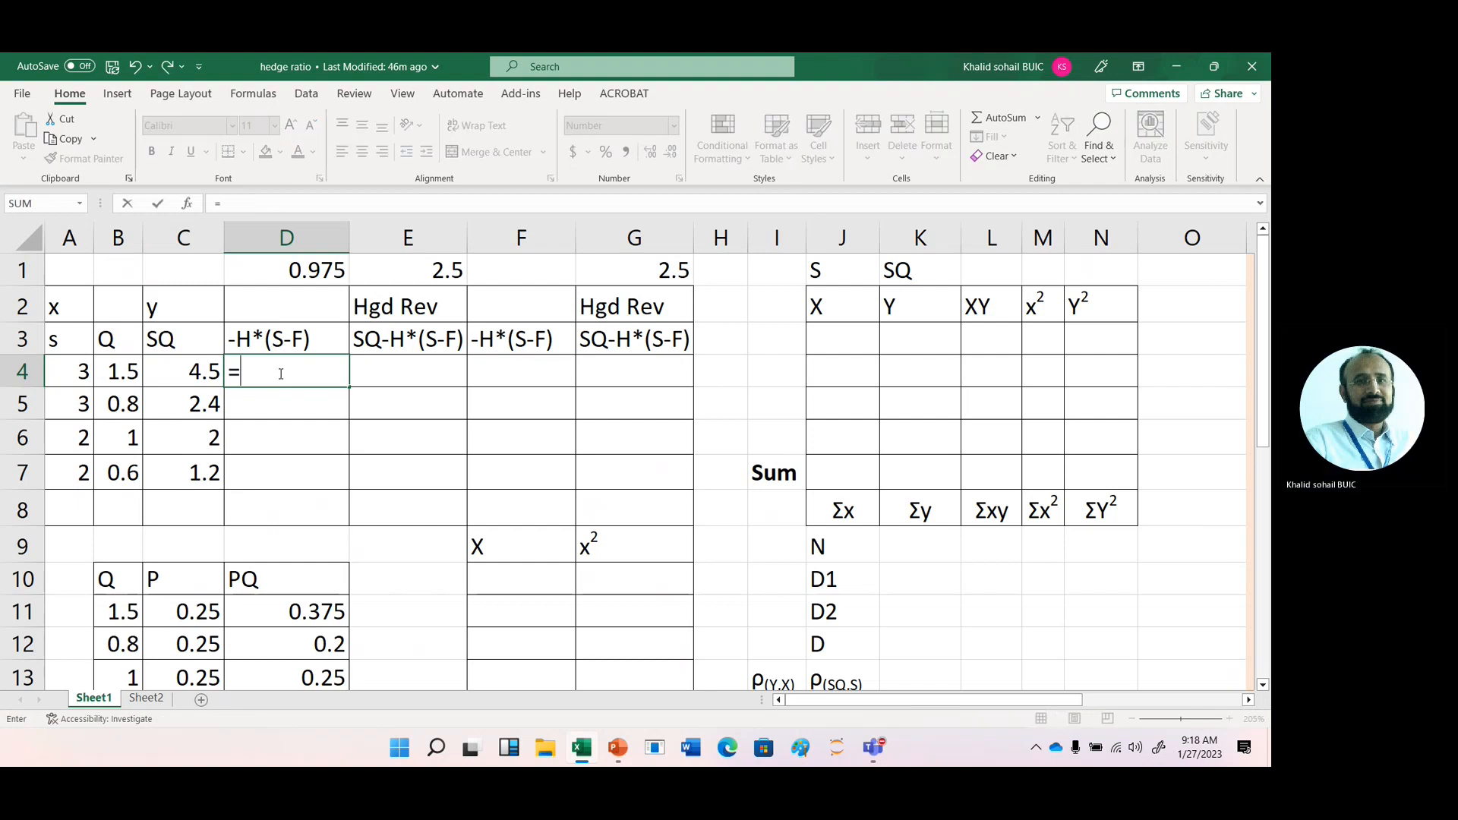
pyautogui.press('Up')
pyautogui.press('Up')
pyautogui.press('Up')
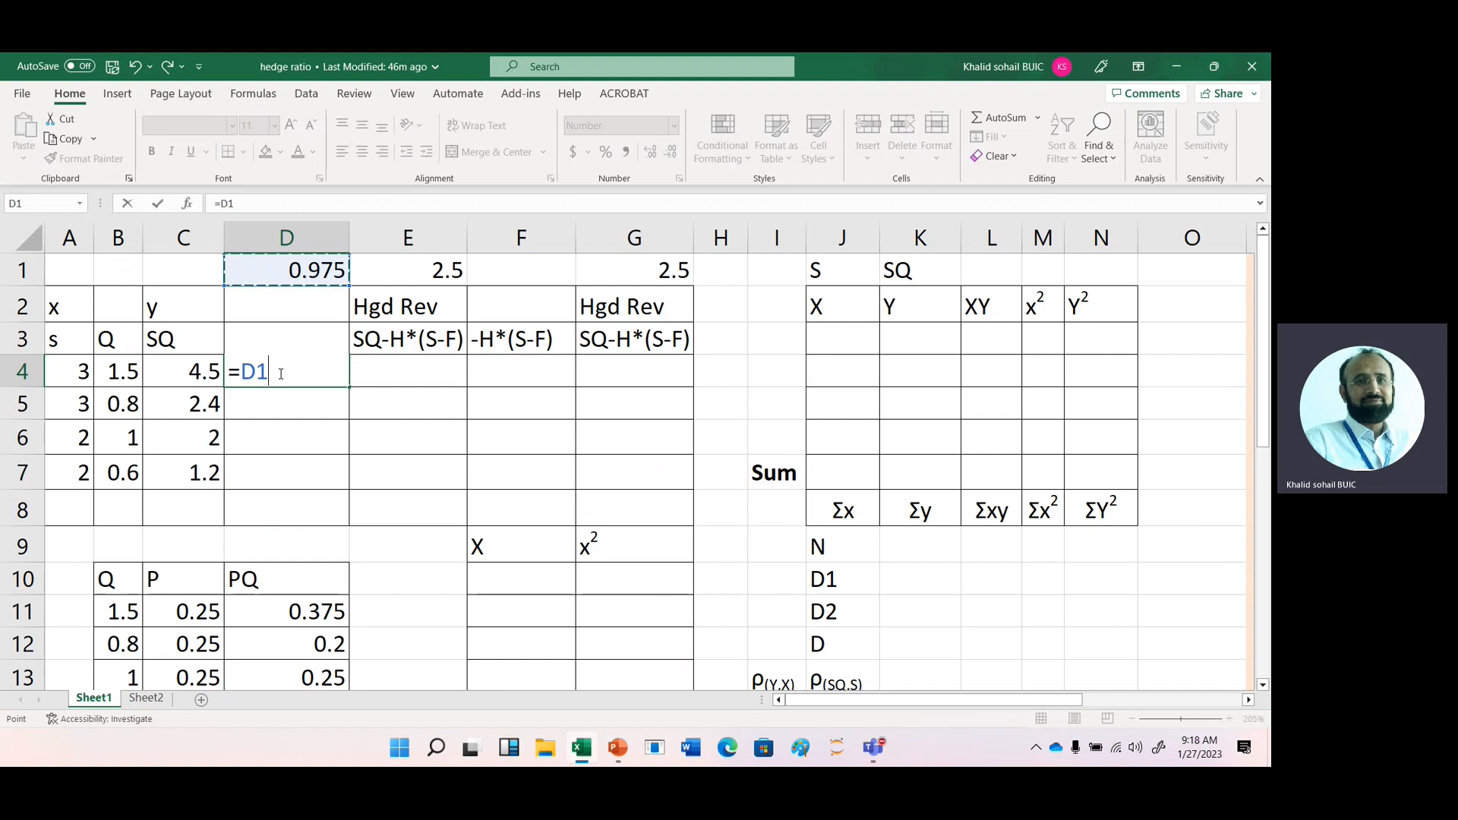
pyautogui.press('F4')
pyautogui.write('*(')
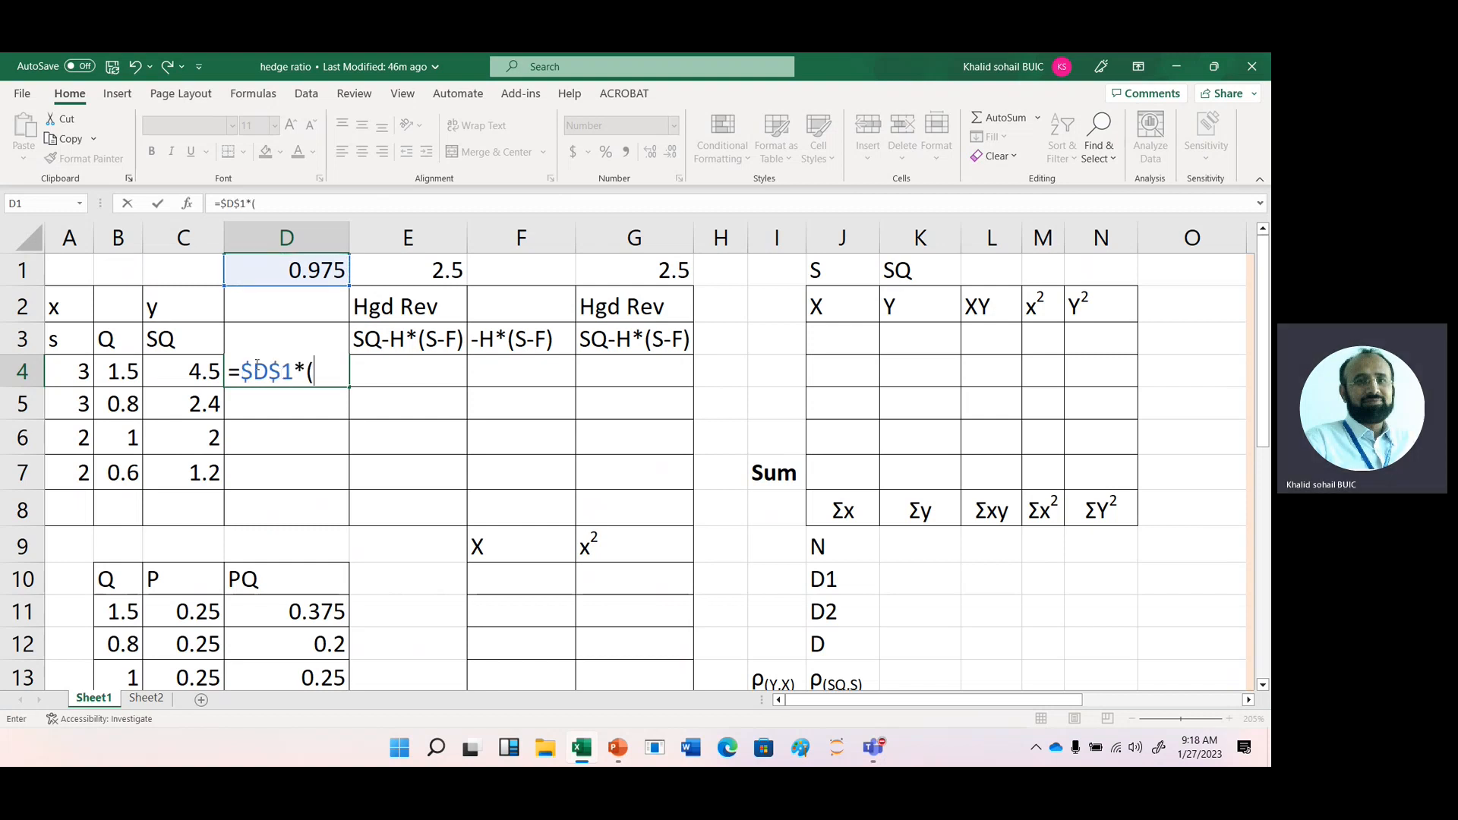
pyautogui.click(61, 370)
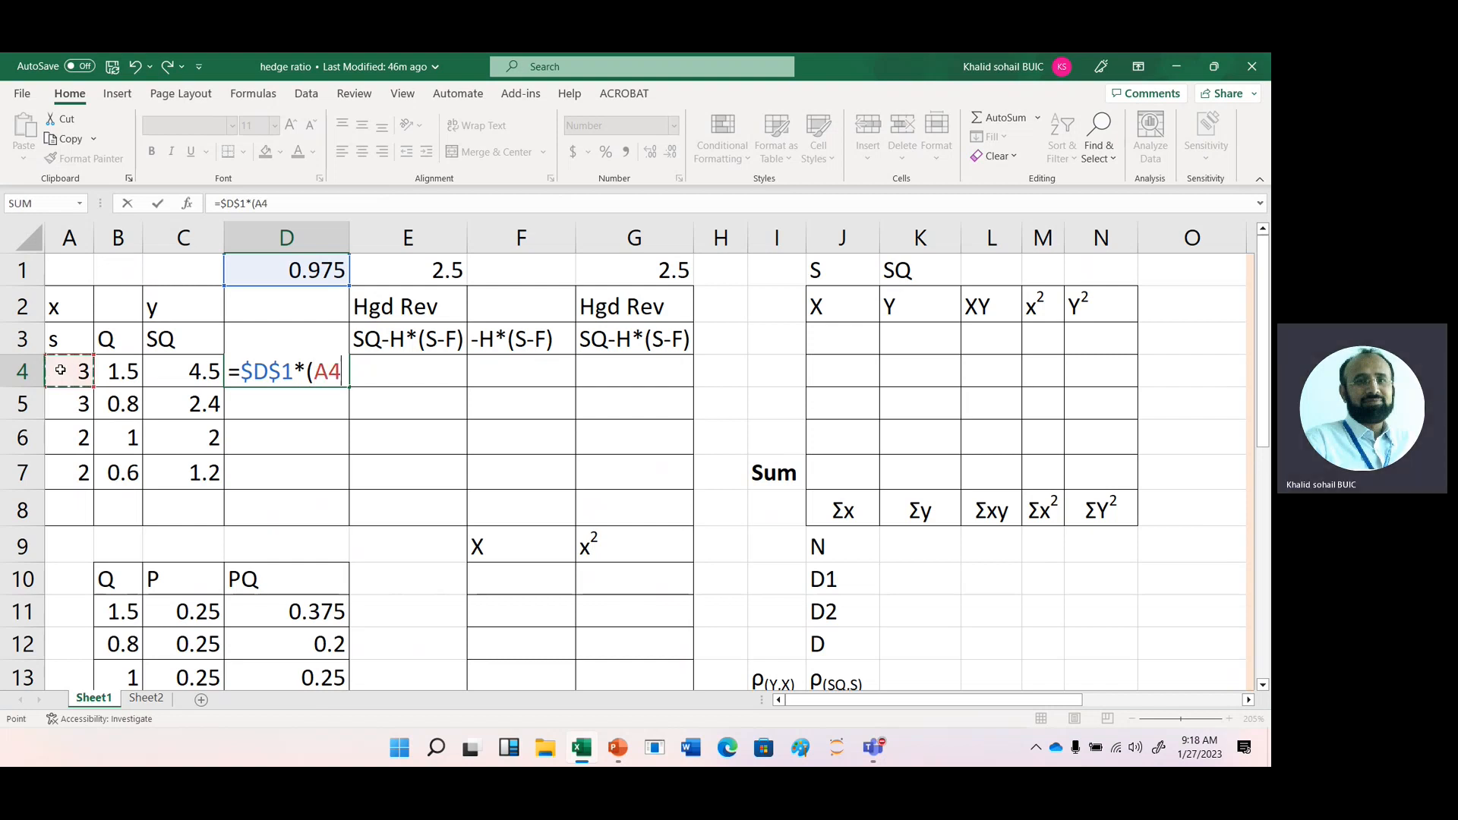
pyautogui.write('-')
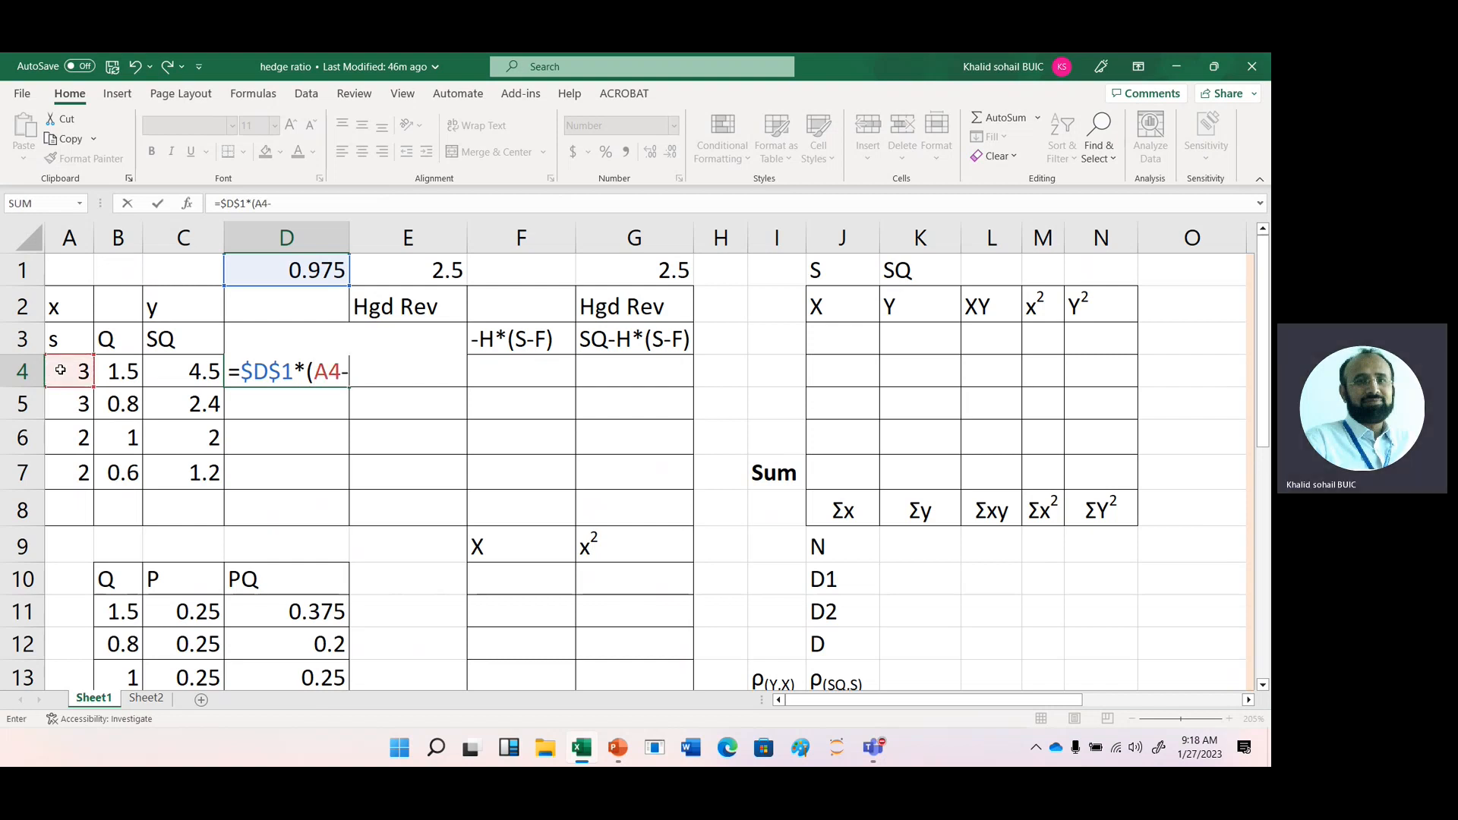
pyautogui.click(432, 268)
pyautogui.write(')')
pyautogui.press('Return')
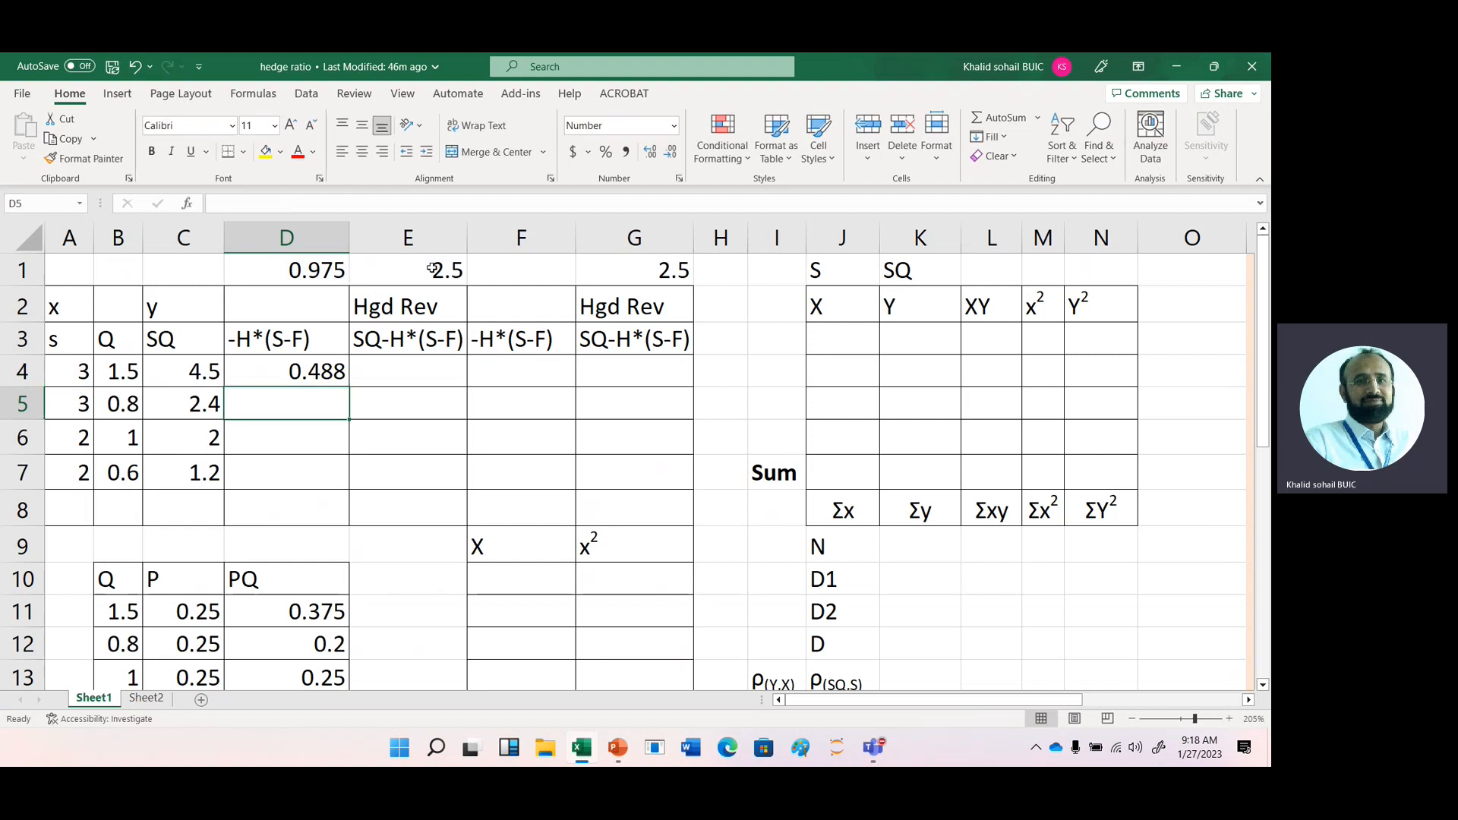
pyautogui.click(307, 368)
pyautogui.moveTo(349, 386); pyautogui.dragTo(347, 480)
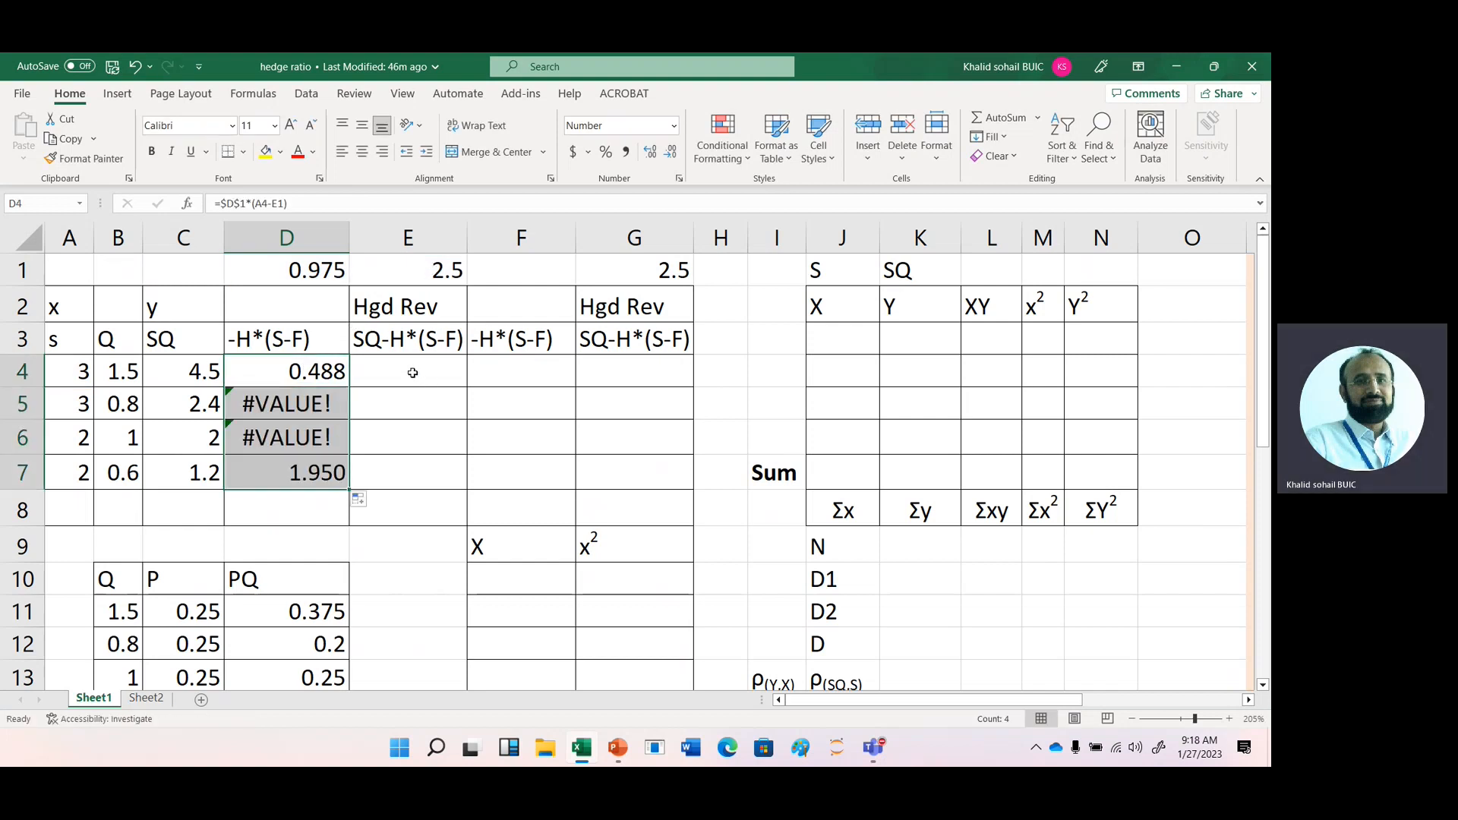
# - Make the E1 reference in D4 absolute, giving =$D$1*(A4-$E$1), and refill the formula down to D7
pyautogui.hotkey('shift', 'Up')
pyautogui.click(306, 372)
pyautogui.doubleClick(308, 373)
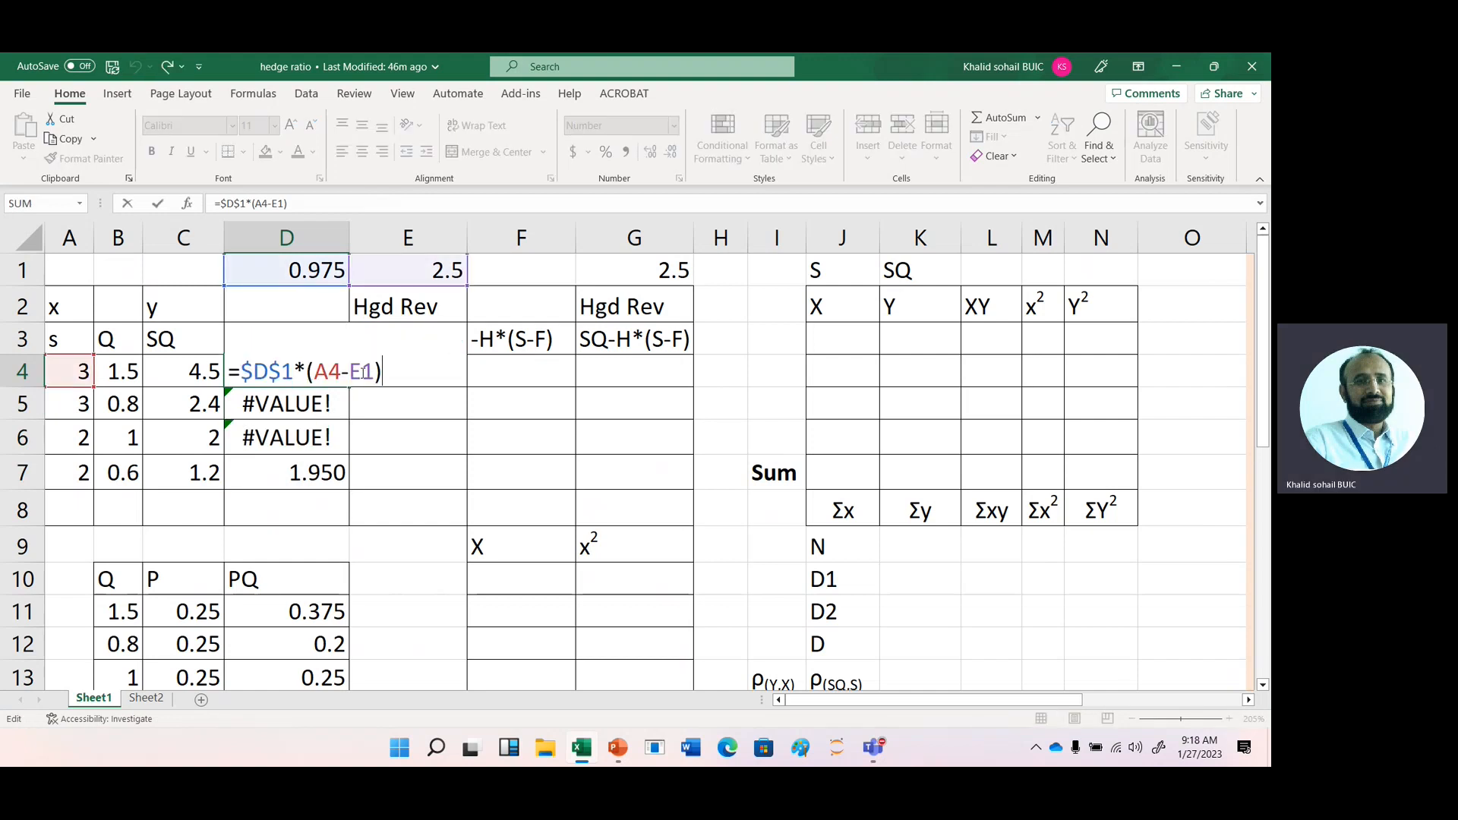
pyautogui.doubleClick(365, 373)
pyautogui.press('Return')
pyautogui.click(315, 367)
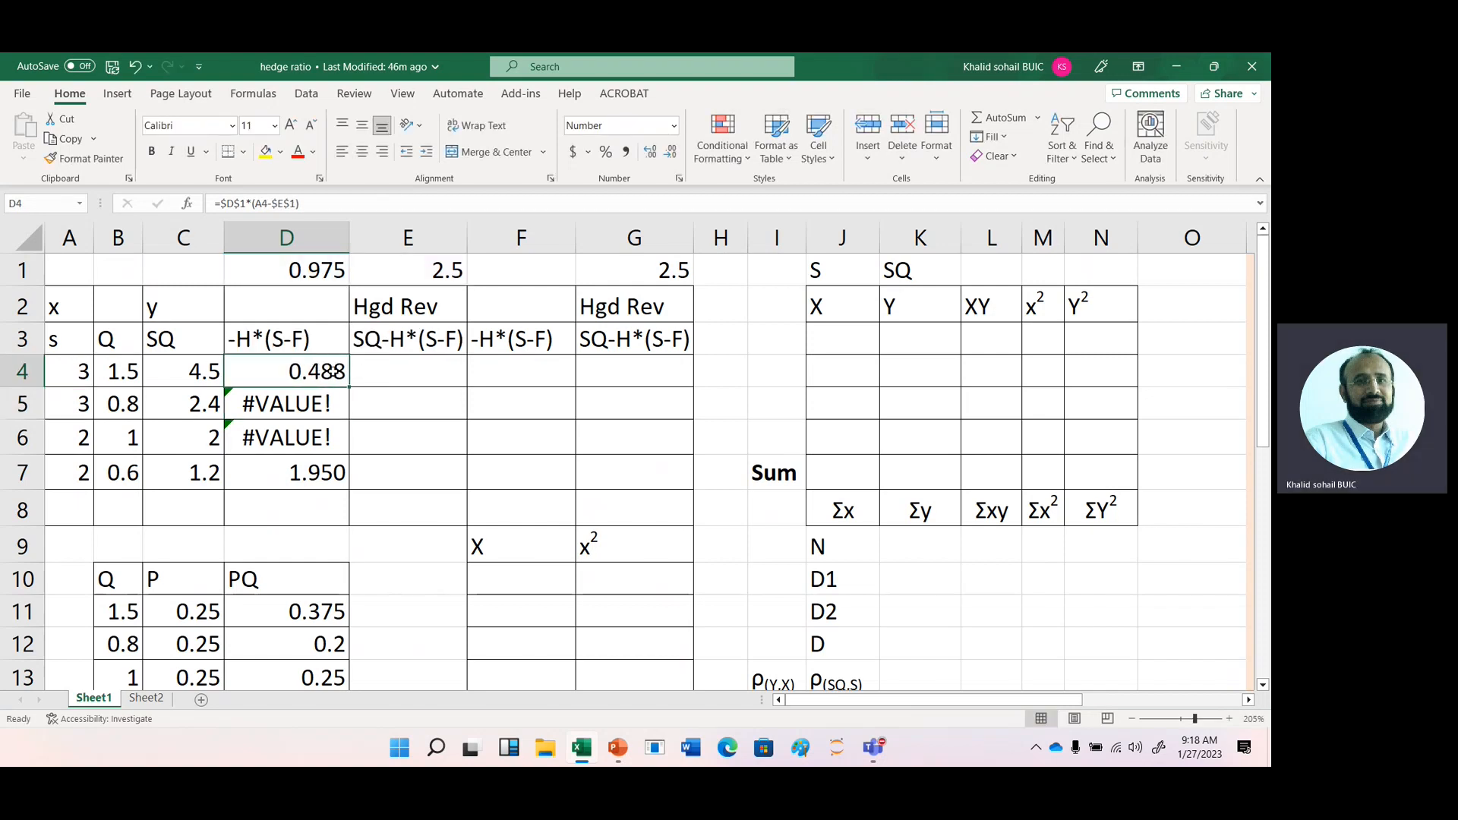
pyautogui.moveTo(351, 390); pyautogui.dragTo(349, 486)
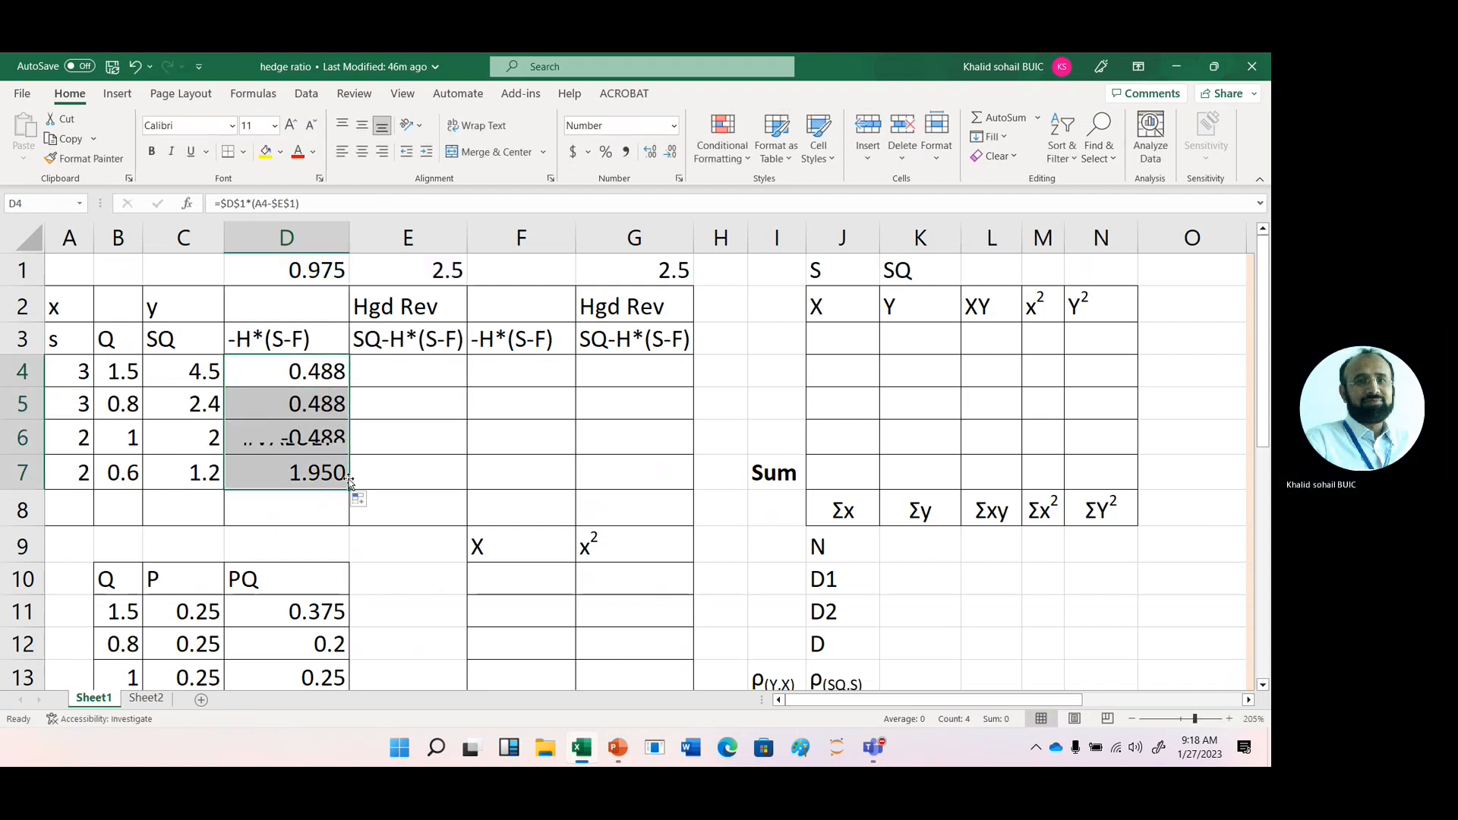
# - Calculate the hedged revenue in E4 with =C4-D4 and fill the formula down to E7
pyautogui.click(406, 365)
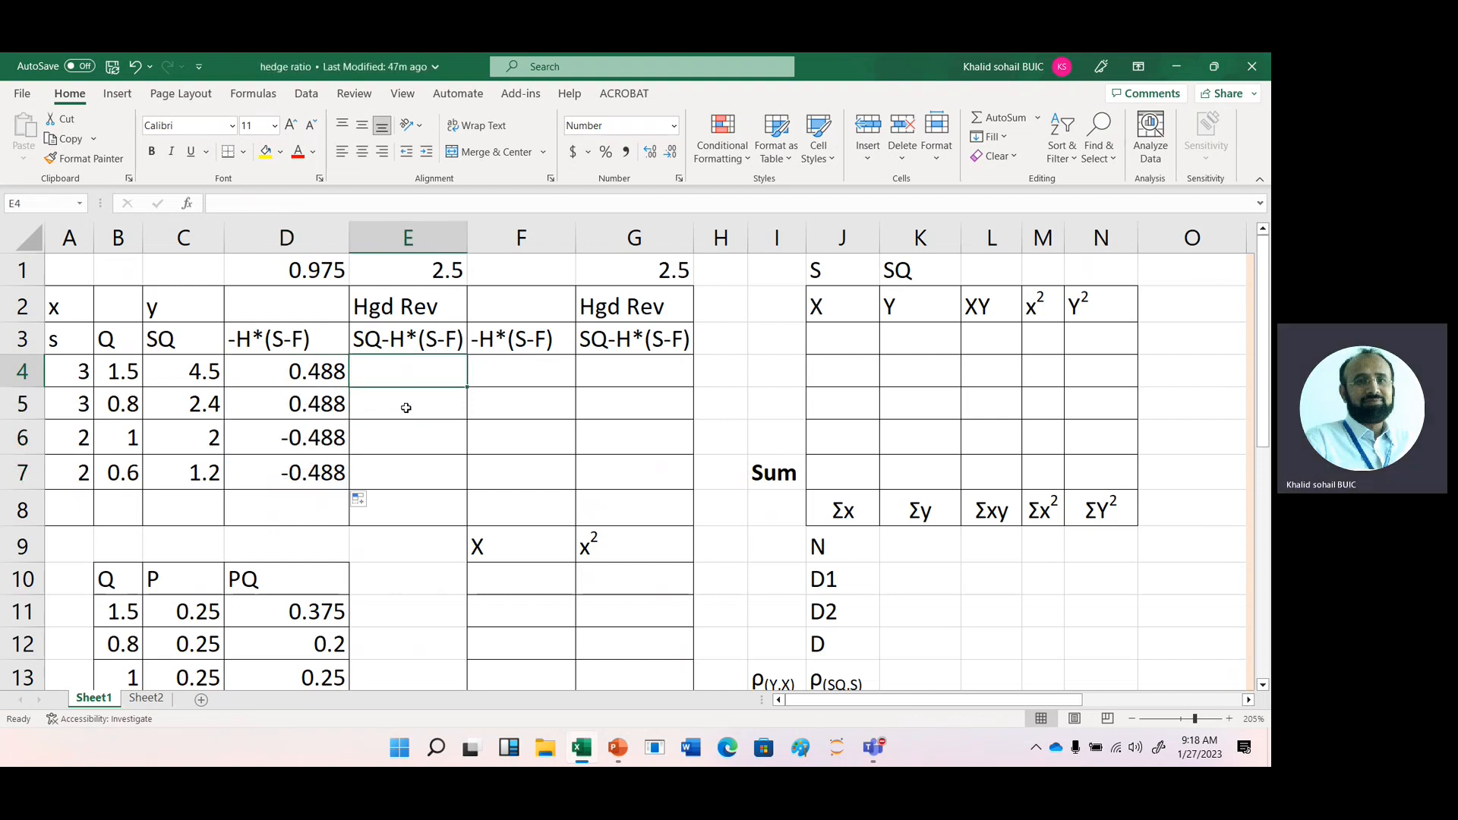
pyautogui.write('=')
pyautogui.press('Left')
pyautogui.press('Left')
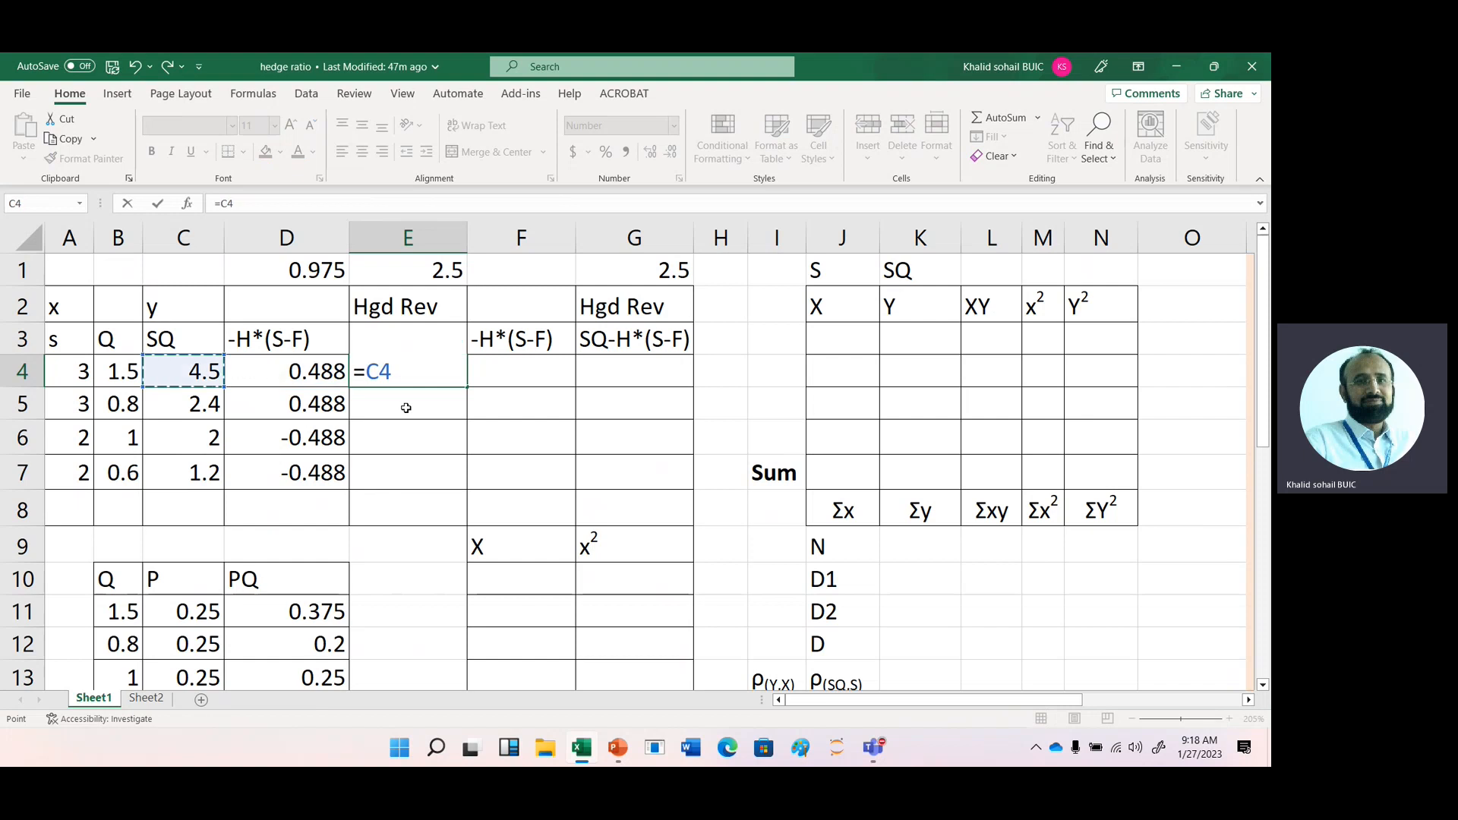
pyautogui.write('-')
pyautogui.press('Left')
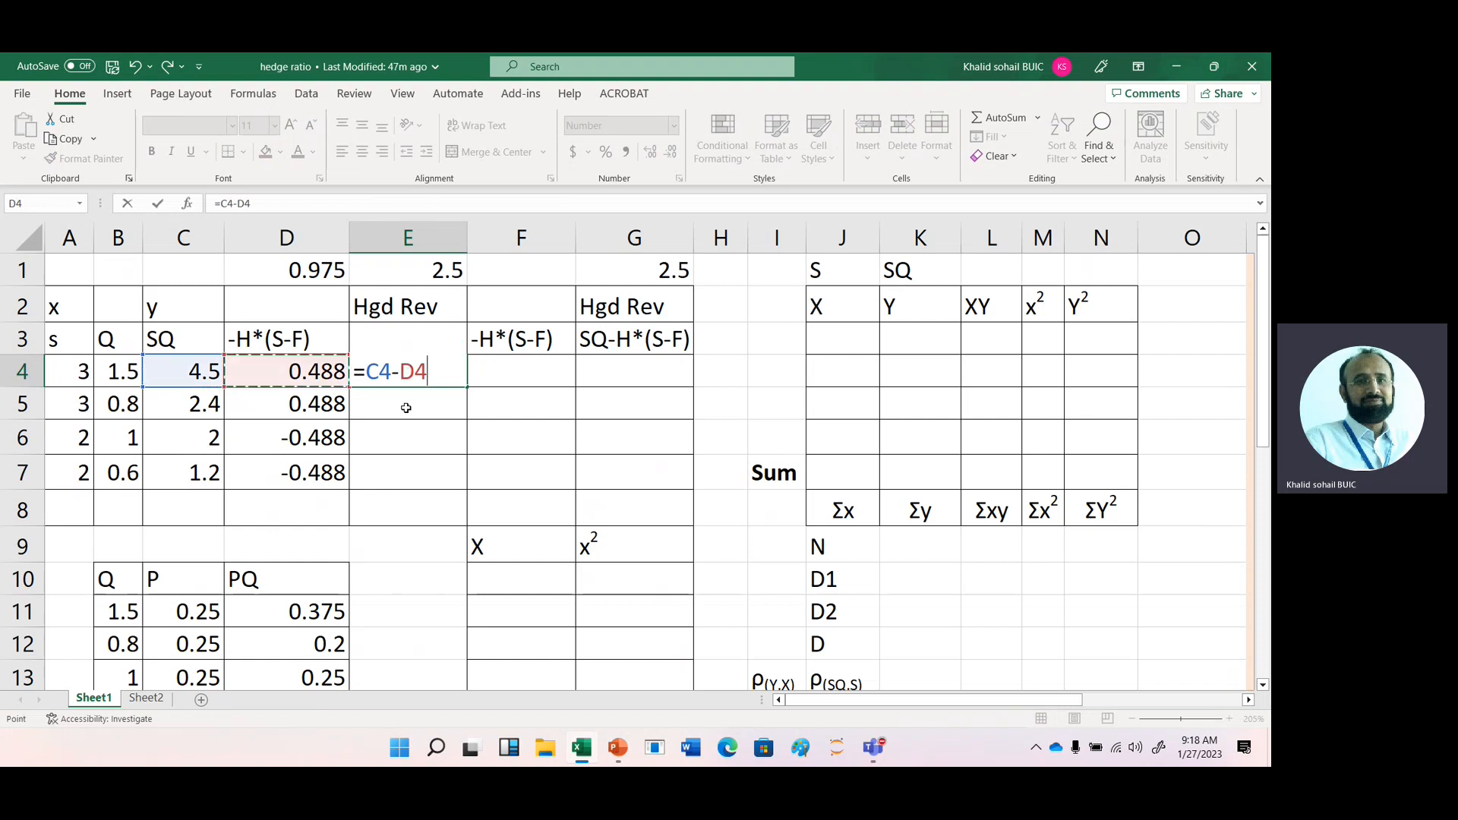
pyautogui.press('Return')
pyautogui.click(431, 371)
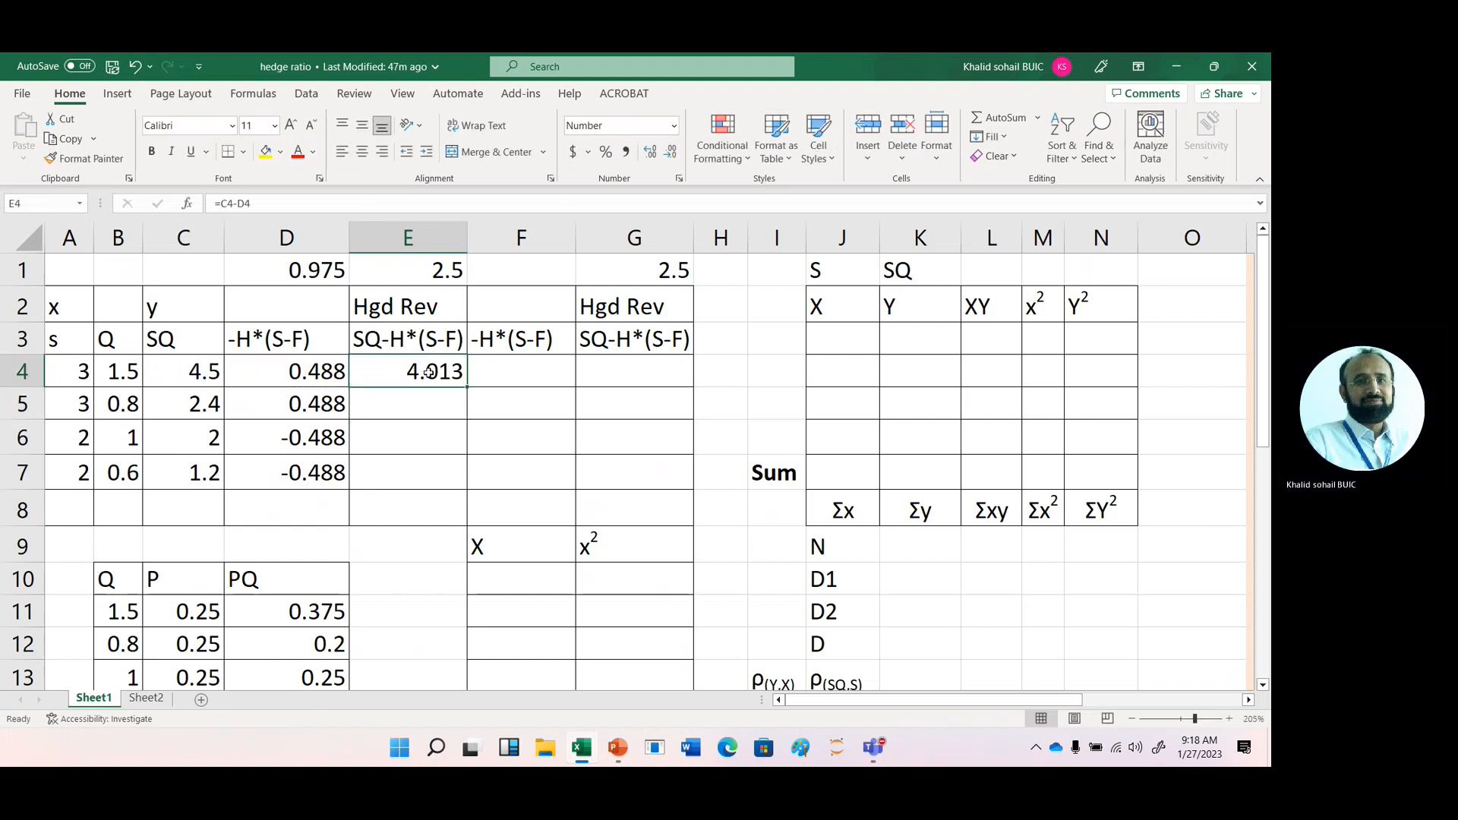
pyautogui.moveTo(470, 390); pyautogui.dragTo(462, 478)
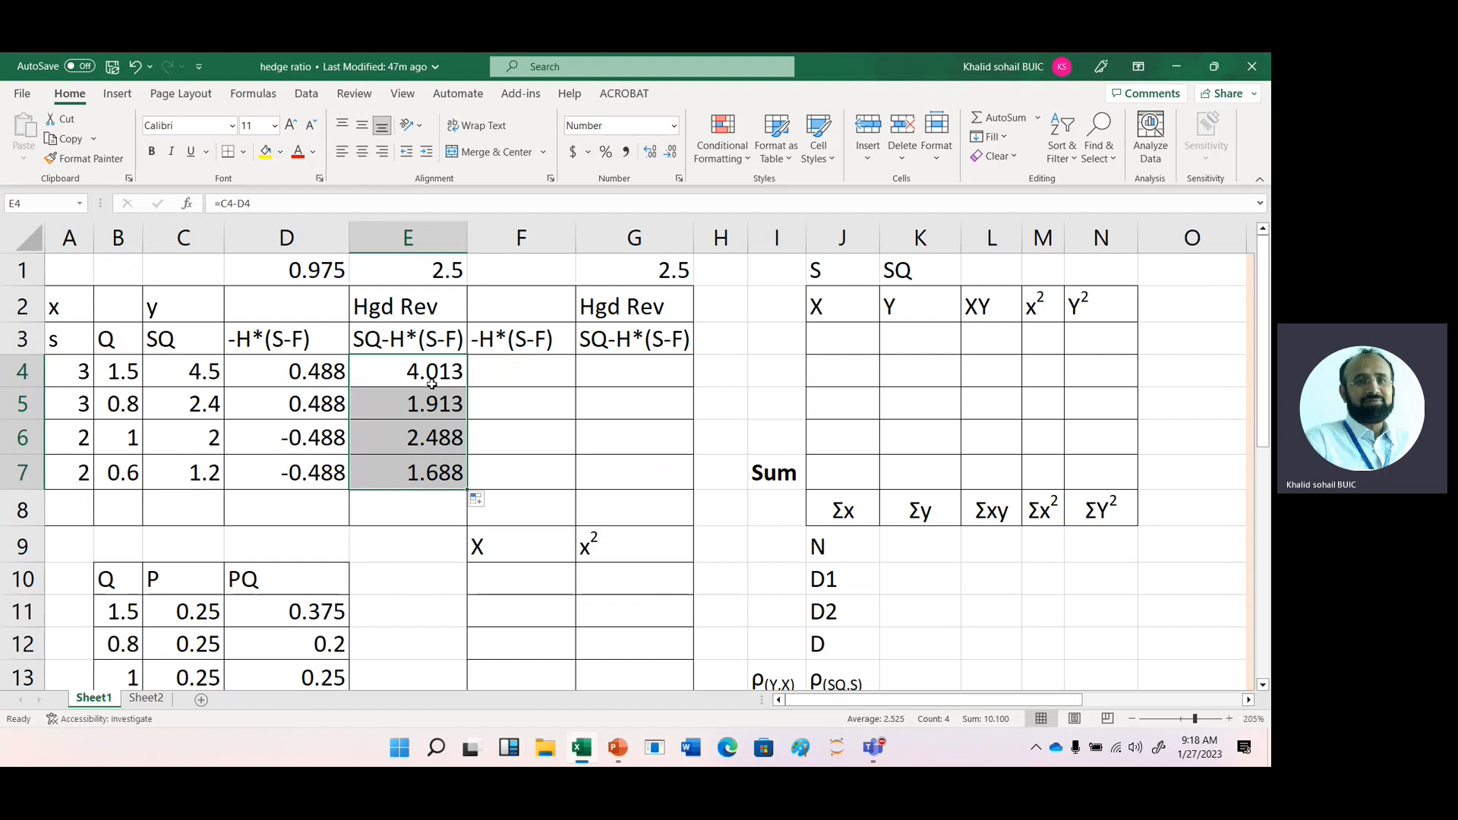
# - Move the standard deviation formula picture from the shaded notes area to columns K to N beside the D1, D2 and D labels
pyautogui.click(1162, 632)
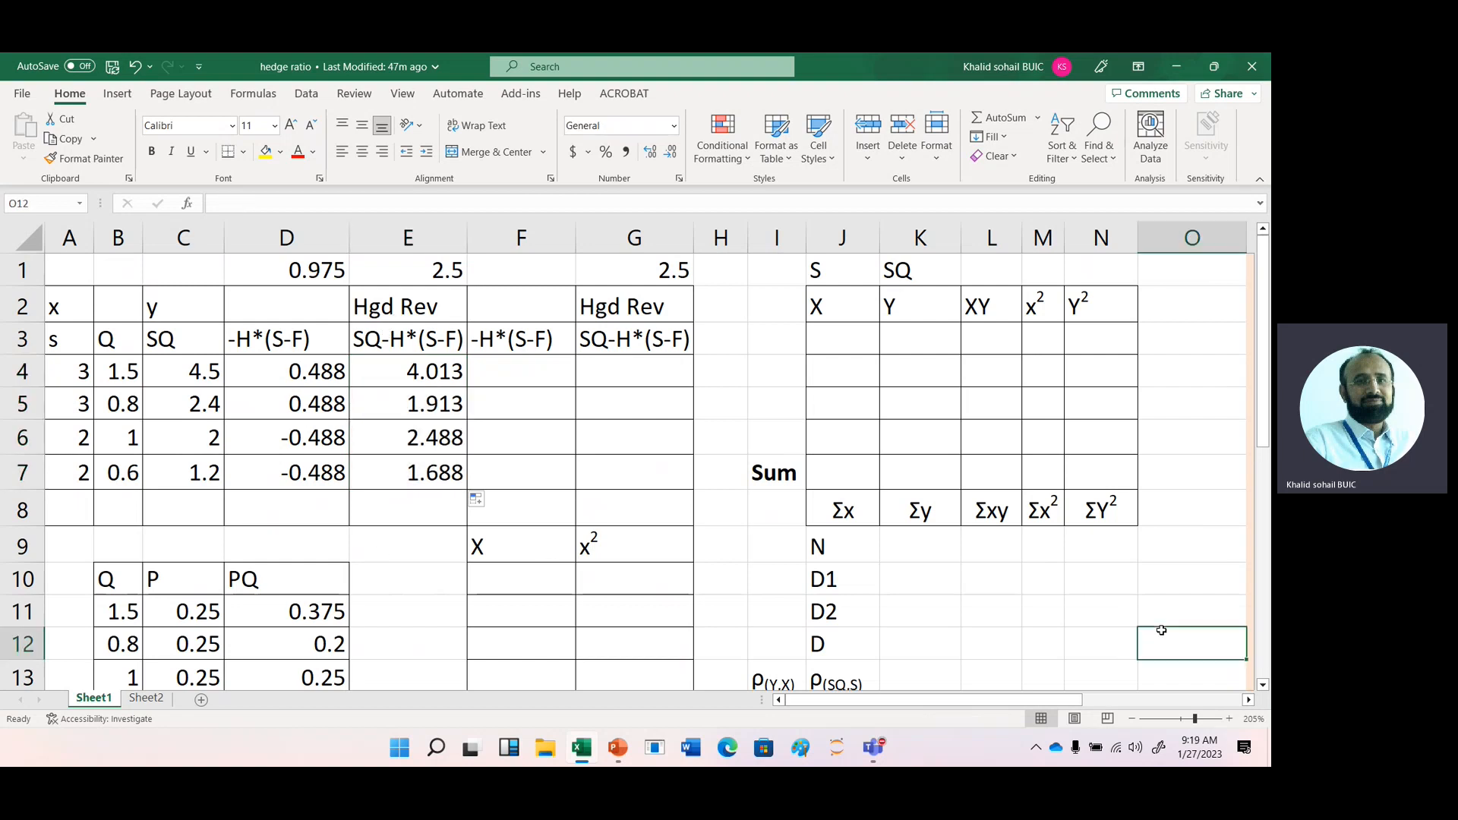
pyautogui.press('Right')
pyautogui.press('Right')
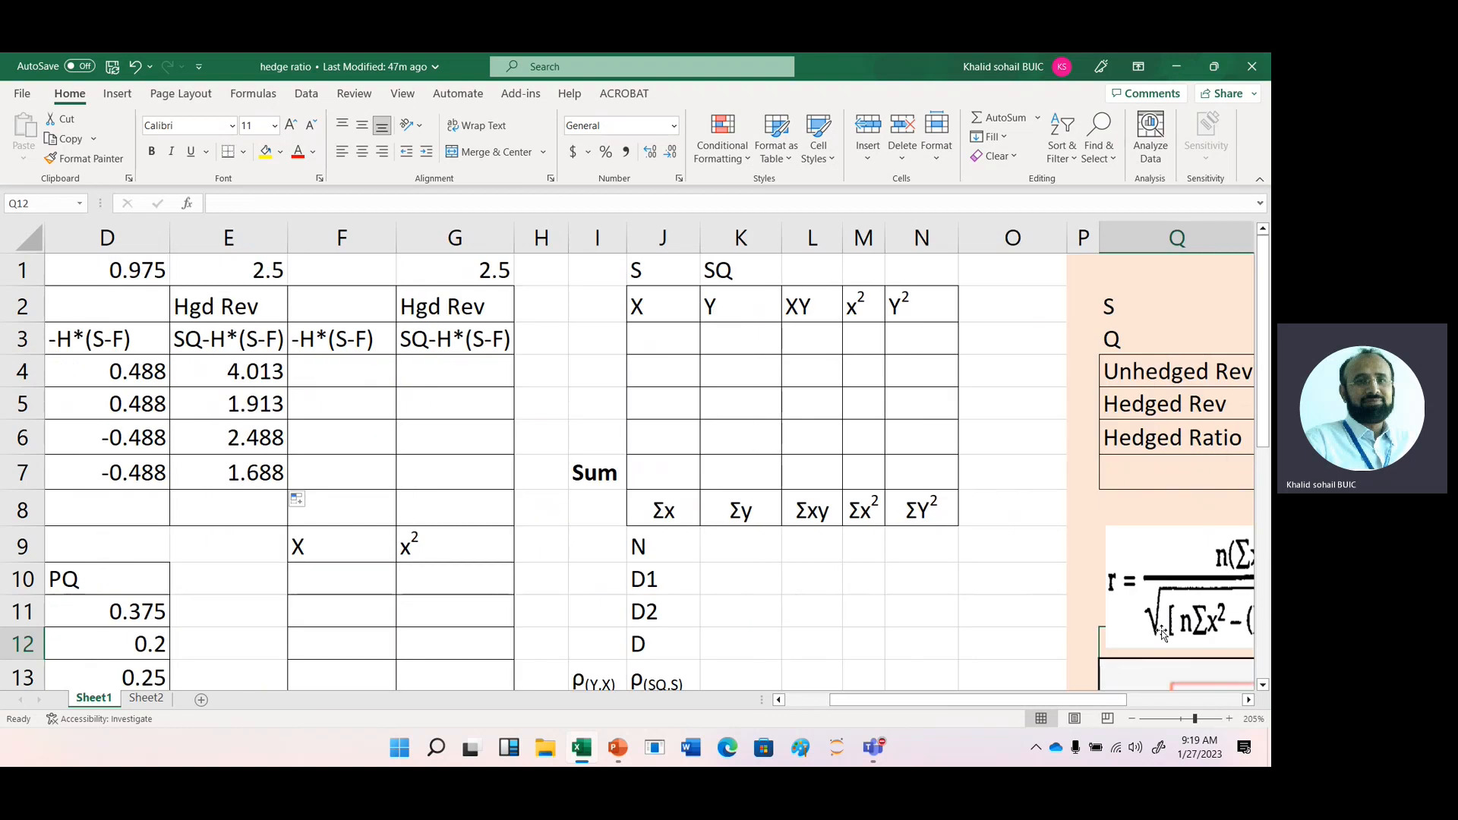
pyautogui.click(1133, 721)
pyautogui.click(1133, 721)
pyautogui.moveTo(1106, 631); pyautogui.dragTo(750, 533)
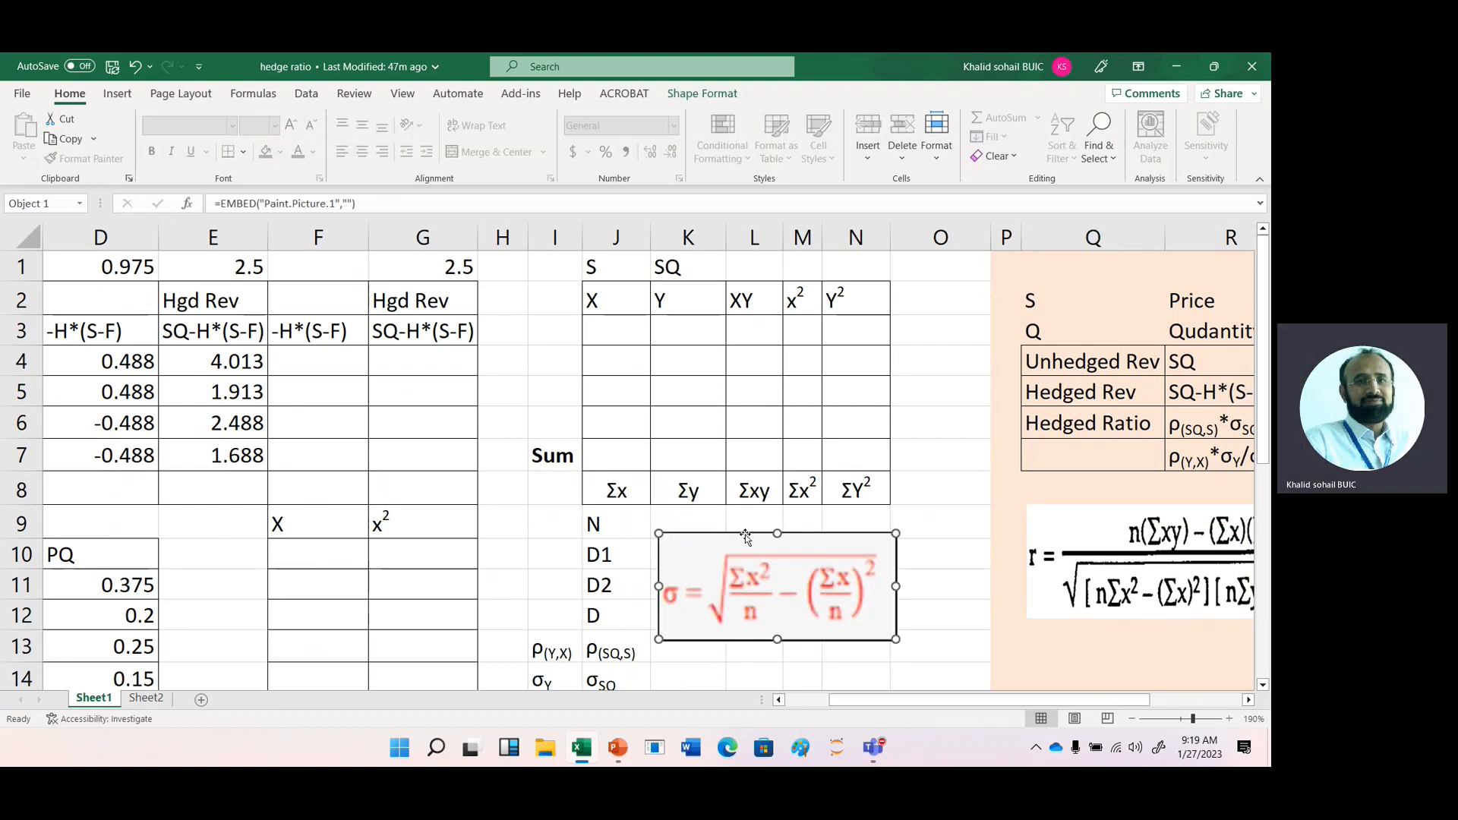
# - Bring the hedged revenues into the X column by entering =E4 in F10 and filling it down to F14
pyautogui.click(301, 555)
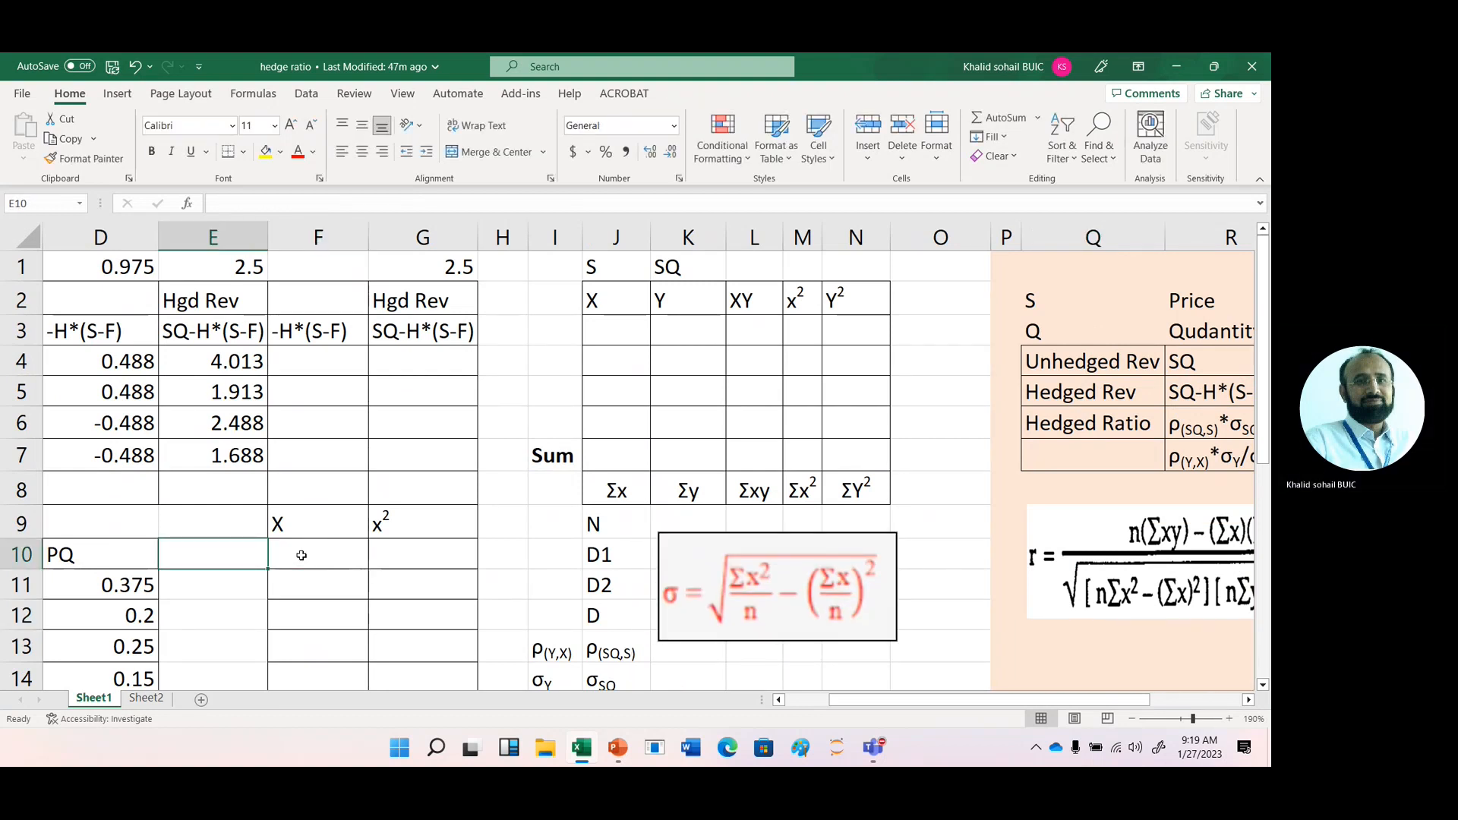
pyautogui.write('=')
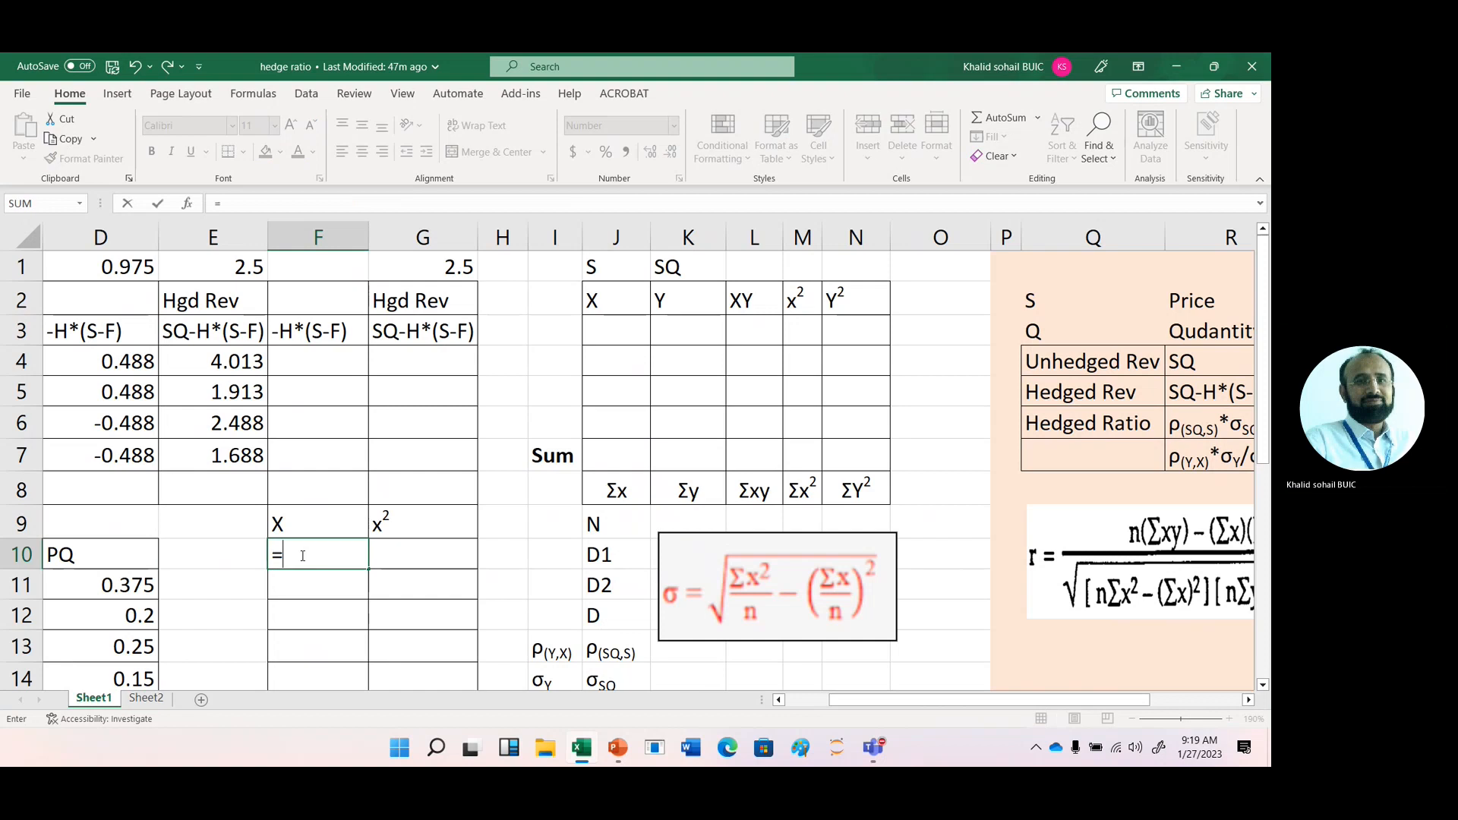
pyautogui.click(226, 364)
pyautogui.press('Return')
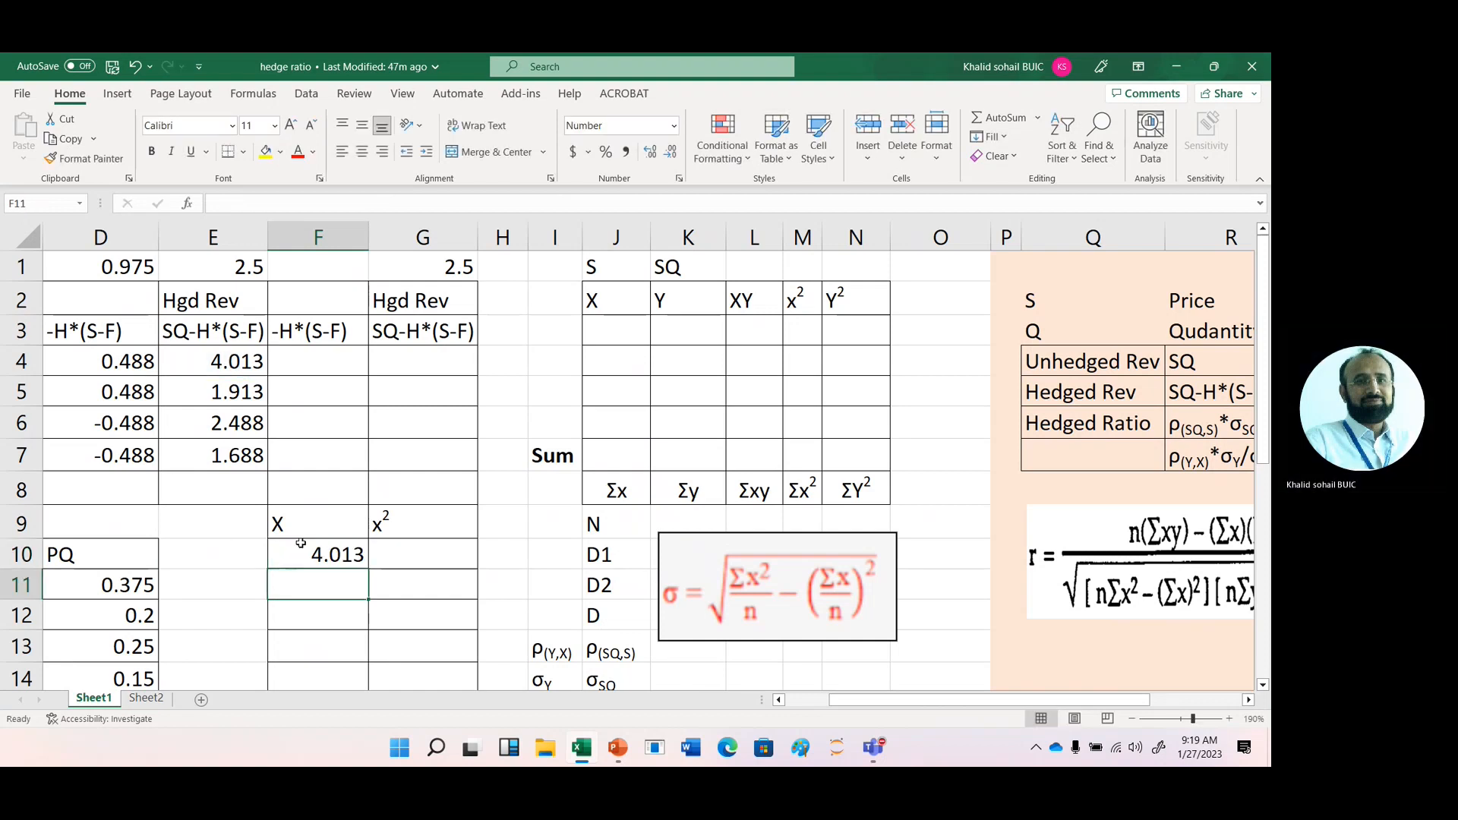
pyautogui.click(332, 554)
pyautogui.moveTo(370, 570); pyautogui.dragTo(376, 688)
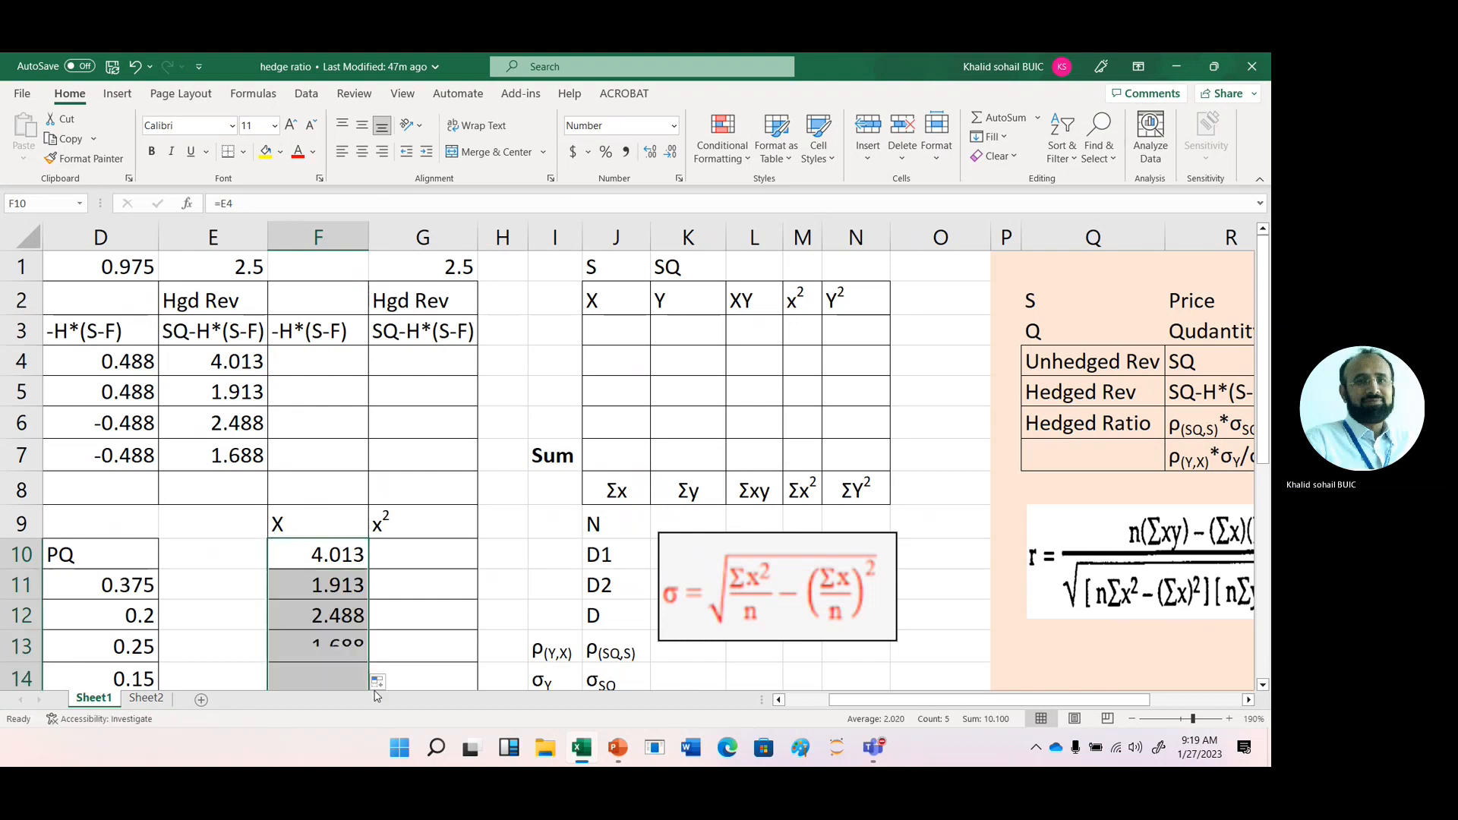
pyautogui.click(344, 655)
# - Replace the formula in F14 with the total of the X values, =SUM(F10:F13)
pyautogui.click(336, 680)
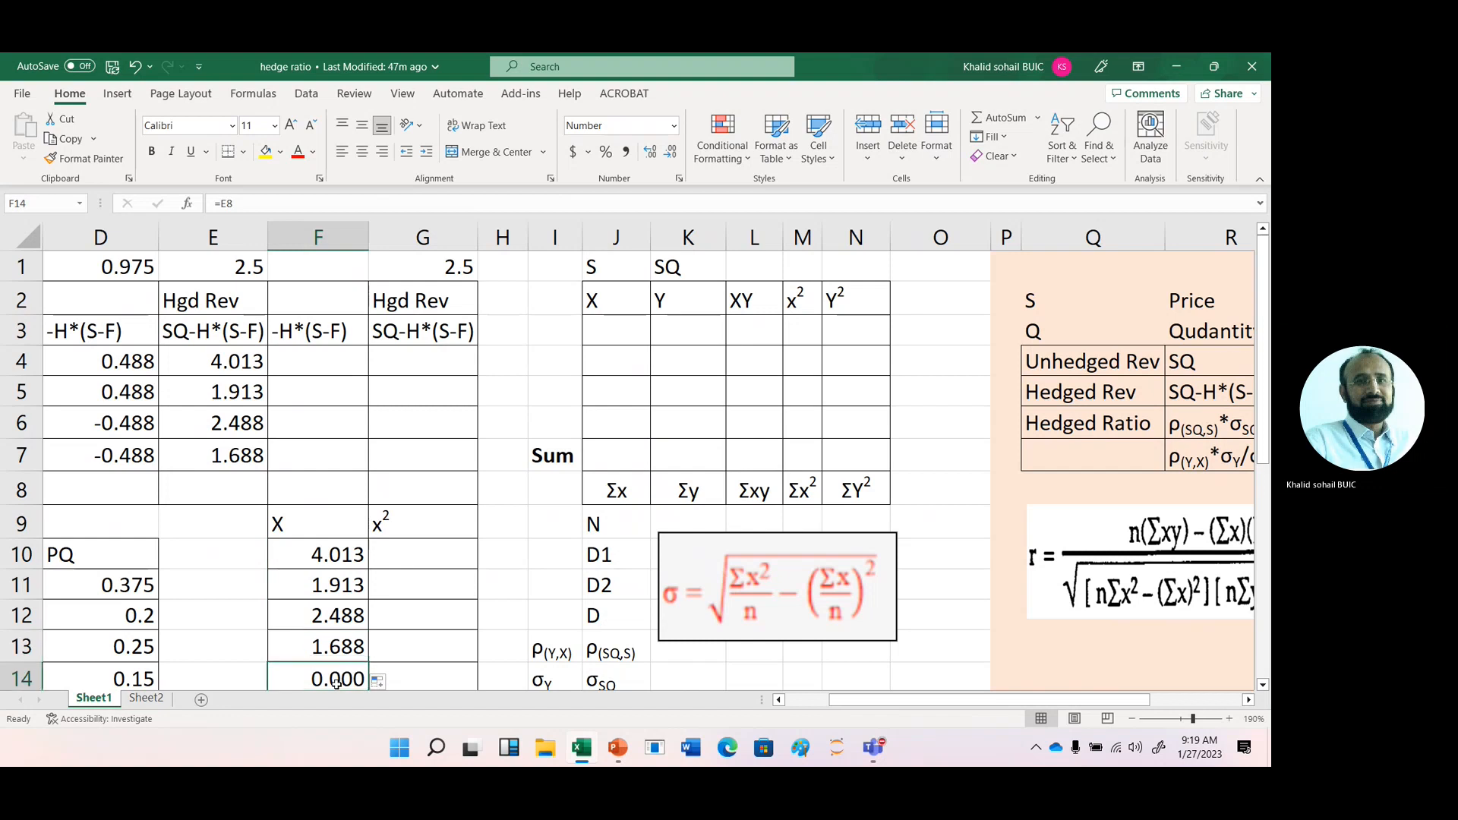
pyautogui.click(975, 121)
pyautogui.press('Return')
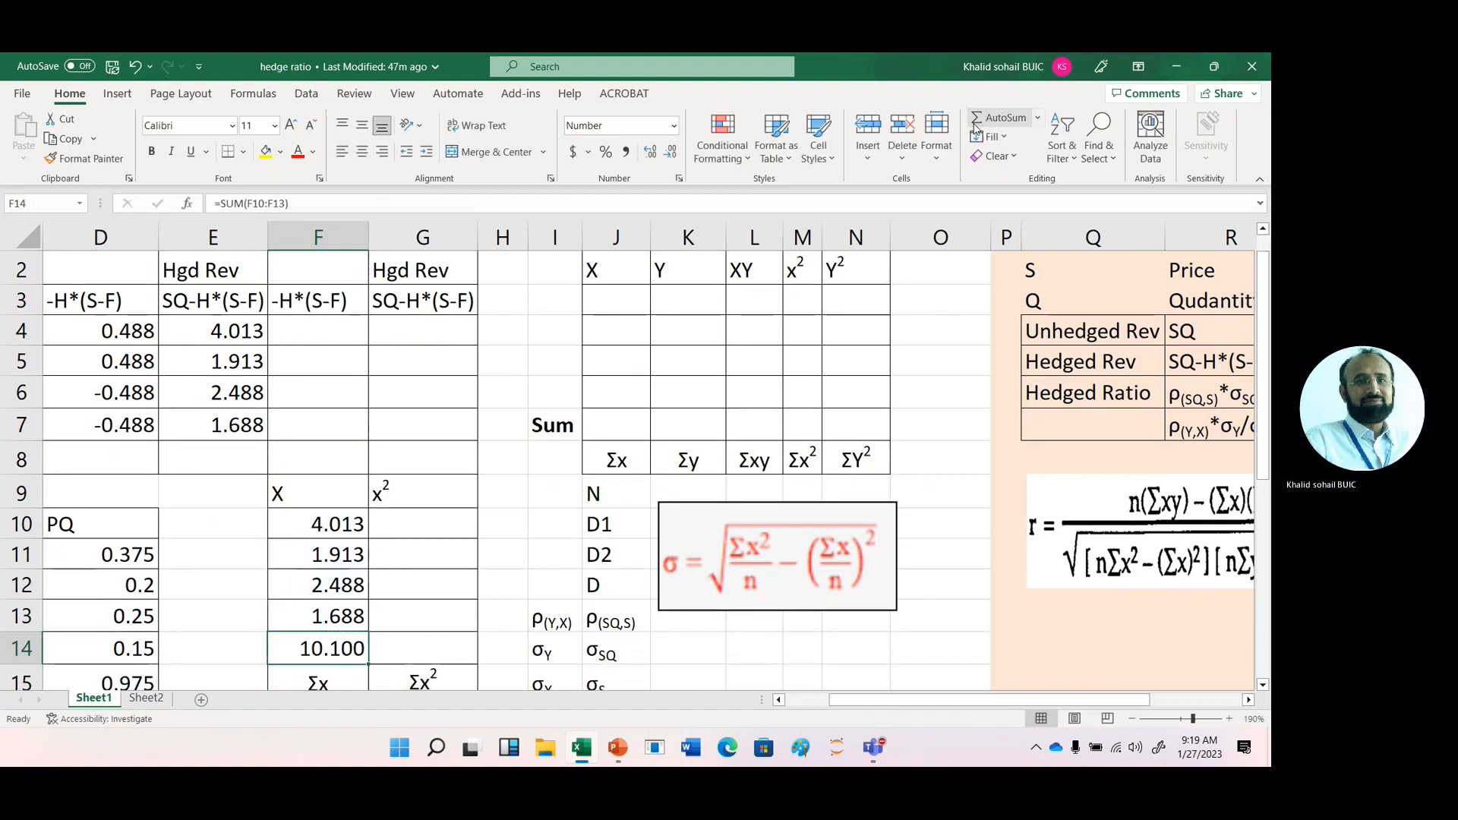
# - Square the X value in G10 with =F10^2 and fill the formula down to G13
pyautogui.click(410, 523)
pyautogui.write('=')
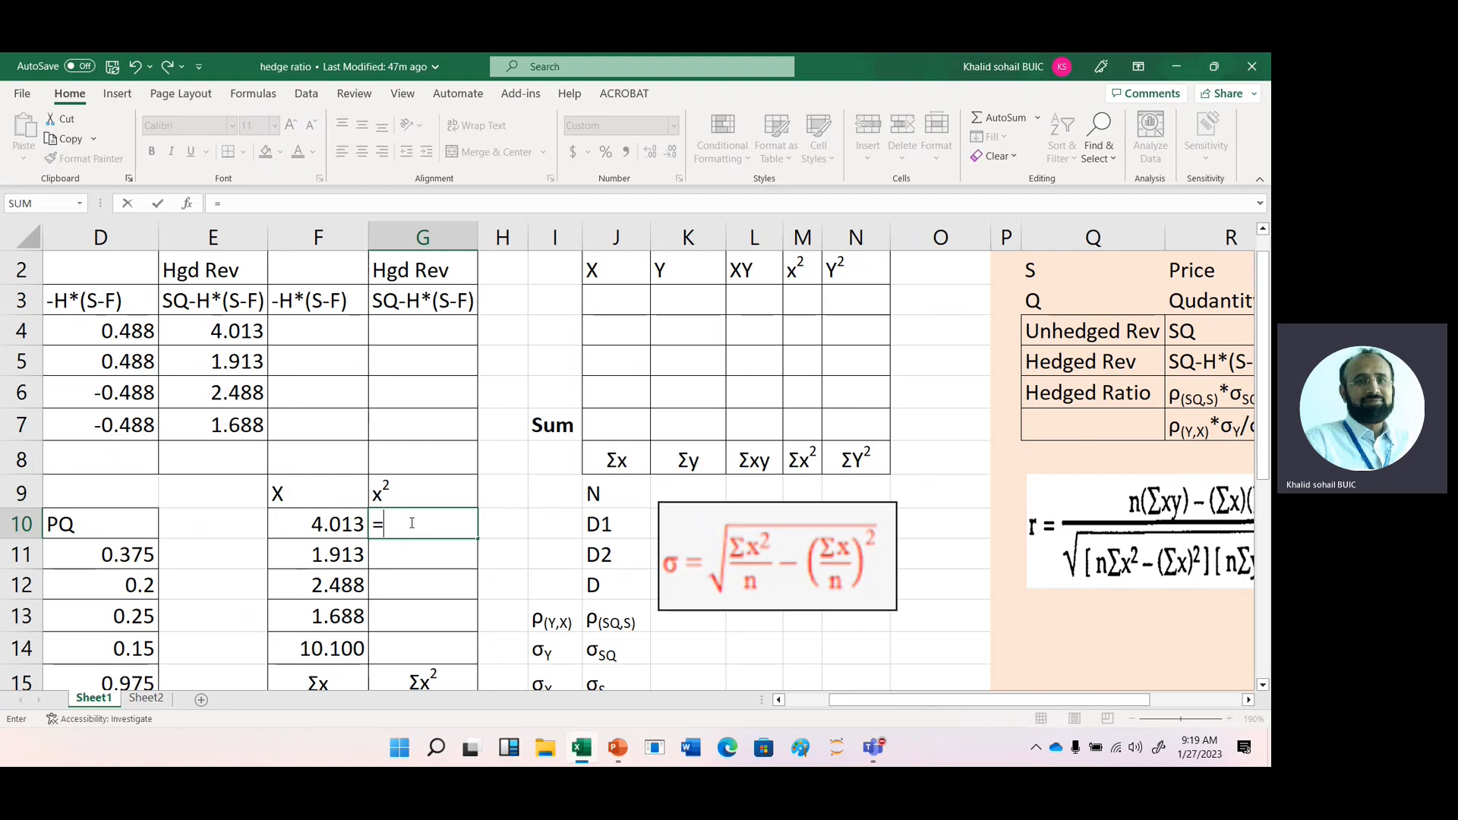
pyautogui.press('Left')
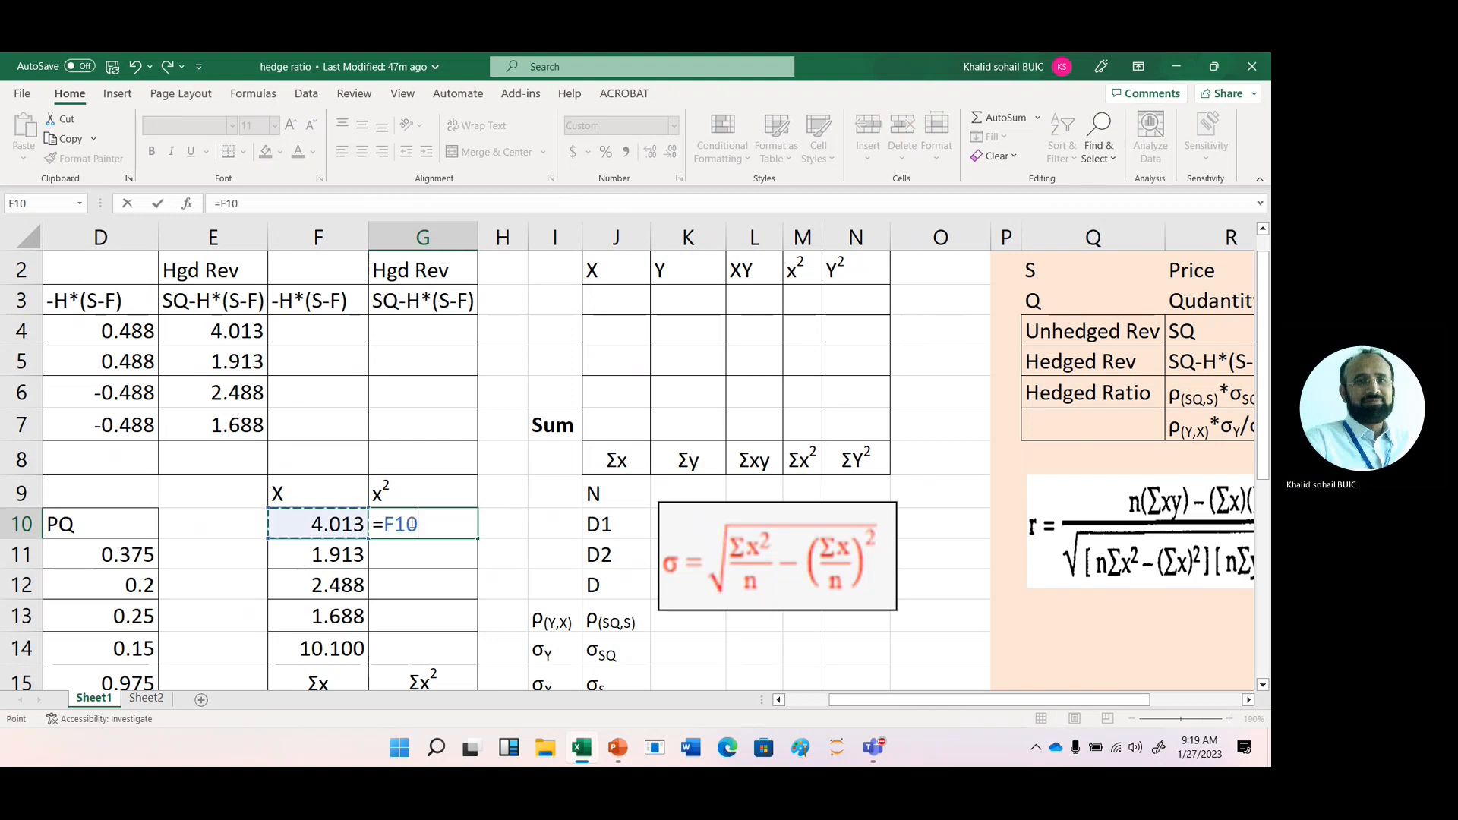
pyautogui.write('^2')
pyautogui.press('Return')
pyautogui.click(435, 527)
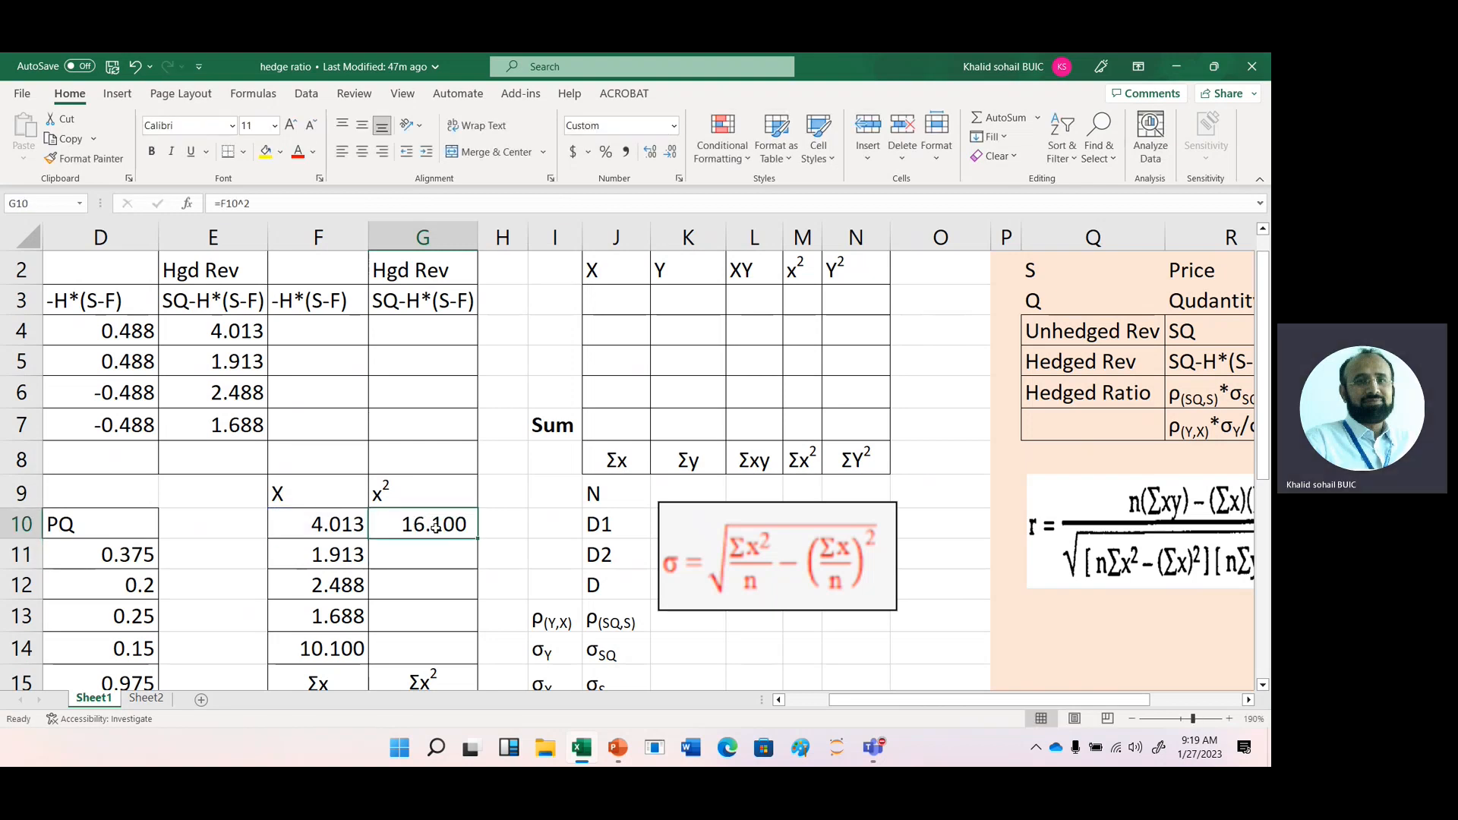
pyautogui.moveTo(478, 540); pyautogui.dragTo(481, 626)
# - Copy the sum formula from F14 across to G14 to total the x² column
pyautogui.click(356, 655)
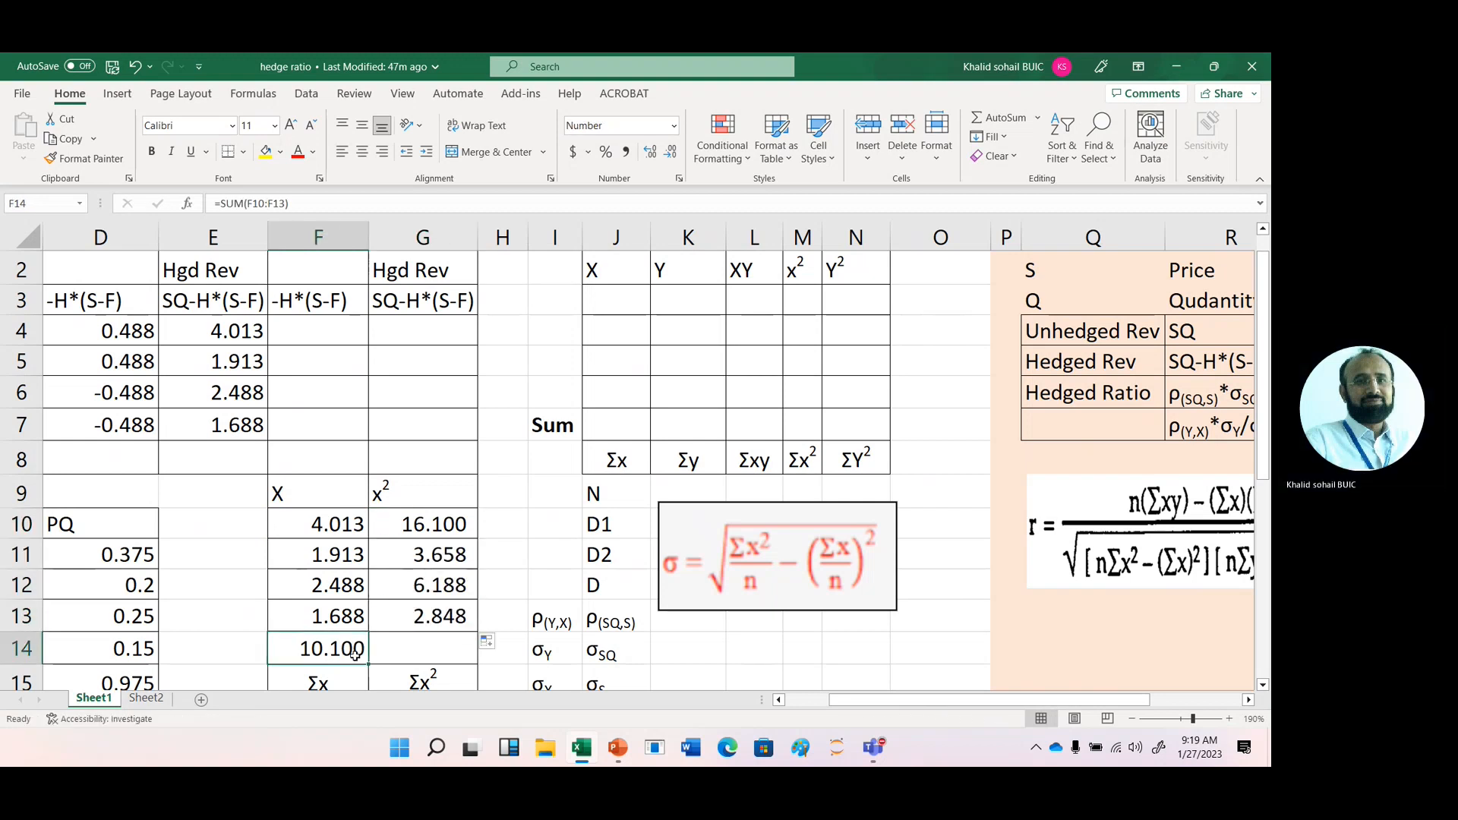
pyautogui.moveTo(370, 665); pyautogui.dragTo(436, 657)
pyautogui.click(357, 655)
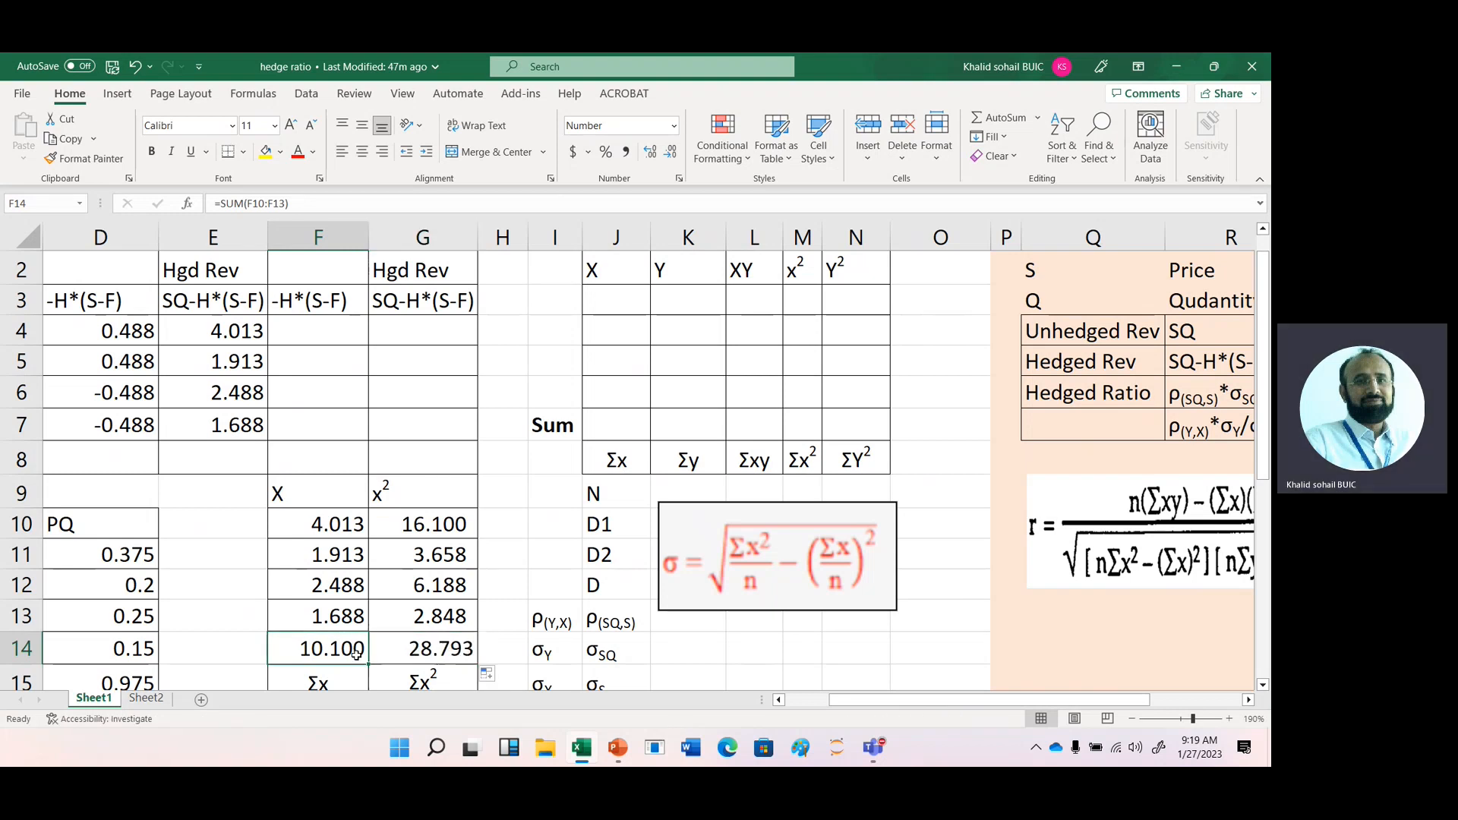
# - Calculate the variance in G16, beside the Var label, with =G14/4-(F14/4)^2
pyautogui.press('Down')
pyautogui.press('Down')
pyautogui.press('Down')
pyautogui.press('Up')
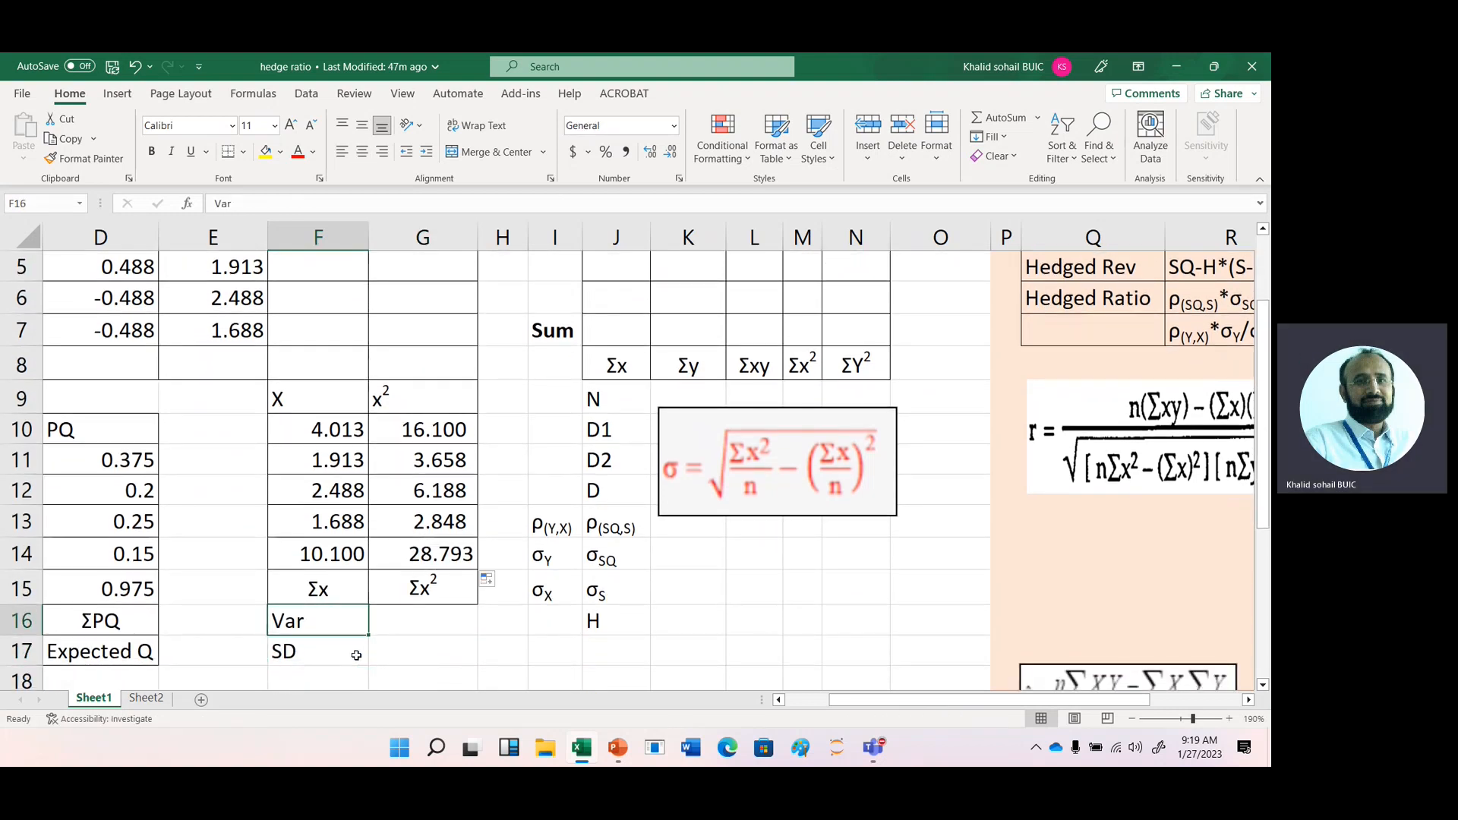
pyautogui.press('Right')
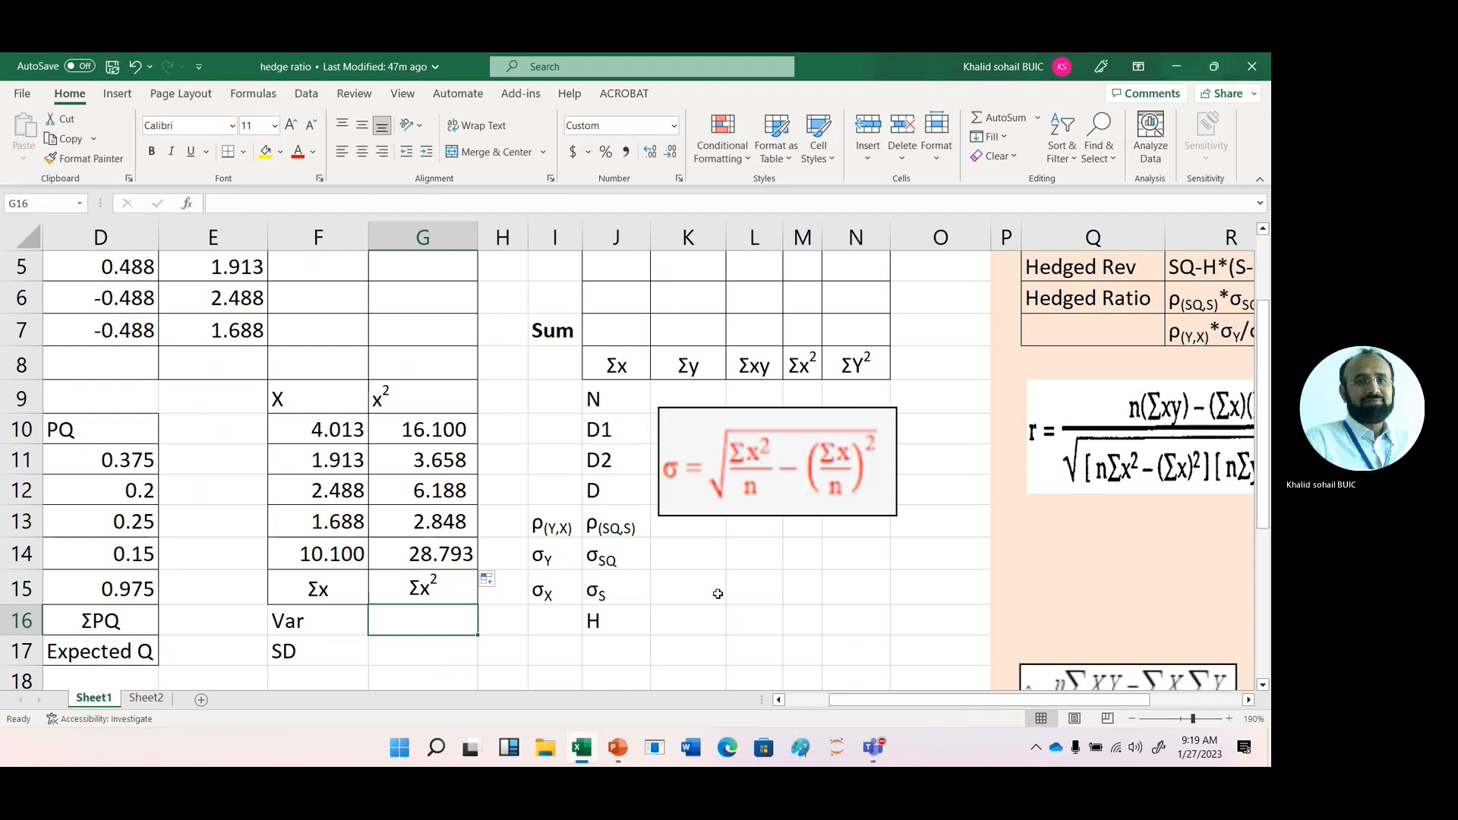
pyautogui.write('=')
pyautogui.press('Up')
pyautogui.press('Up')
pyautogui.write('/4')
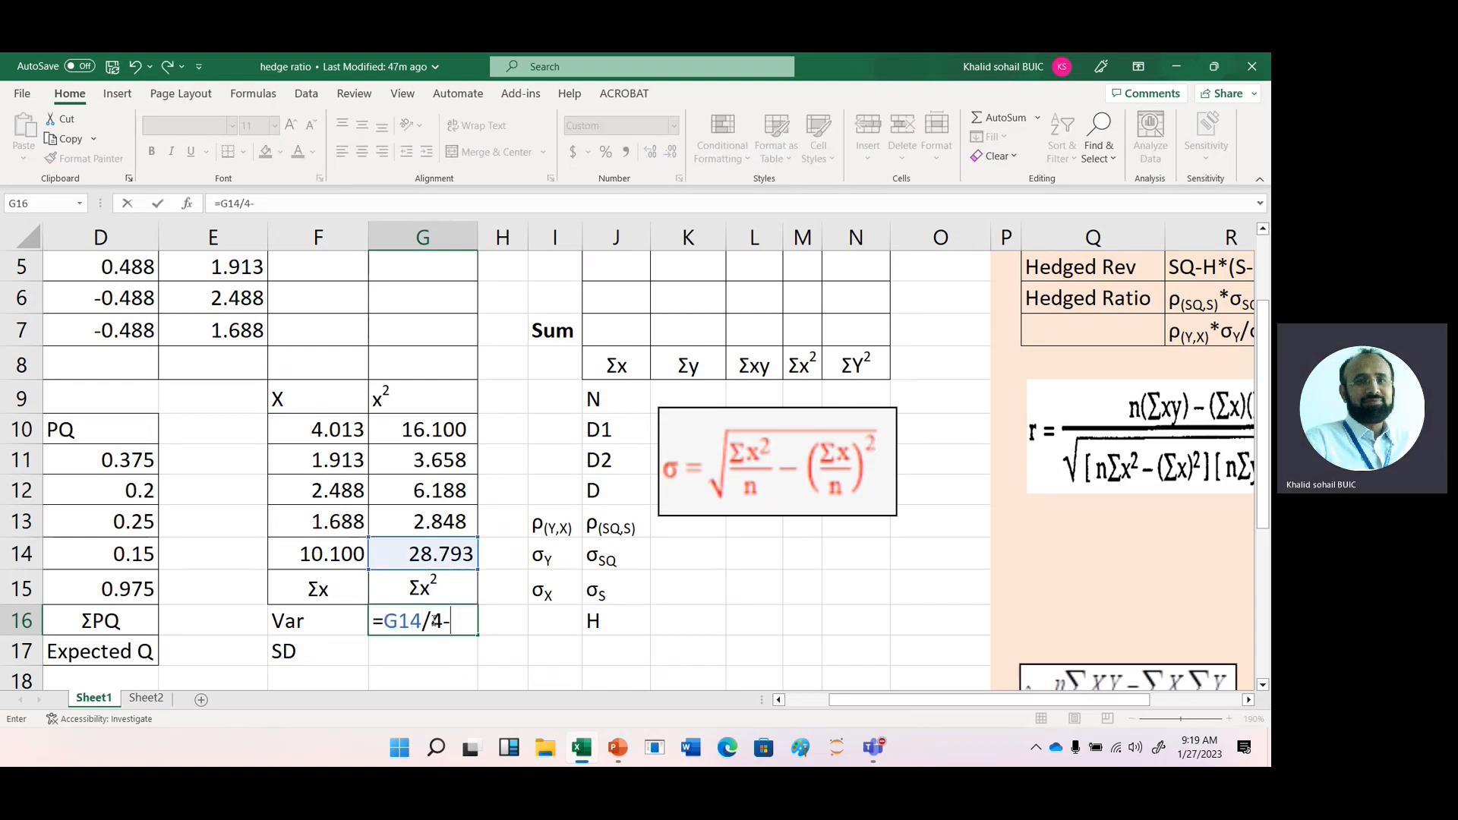
pyautogui.write('-(')
pyautogui.click(311, 554)
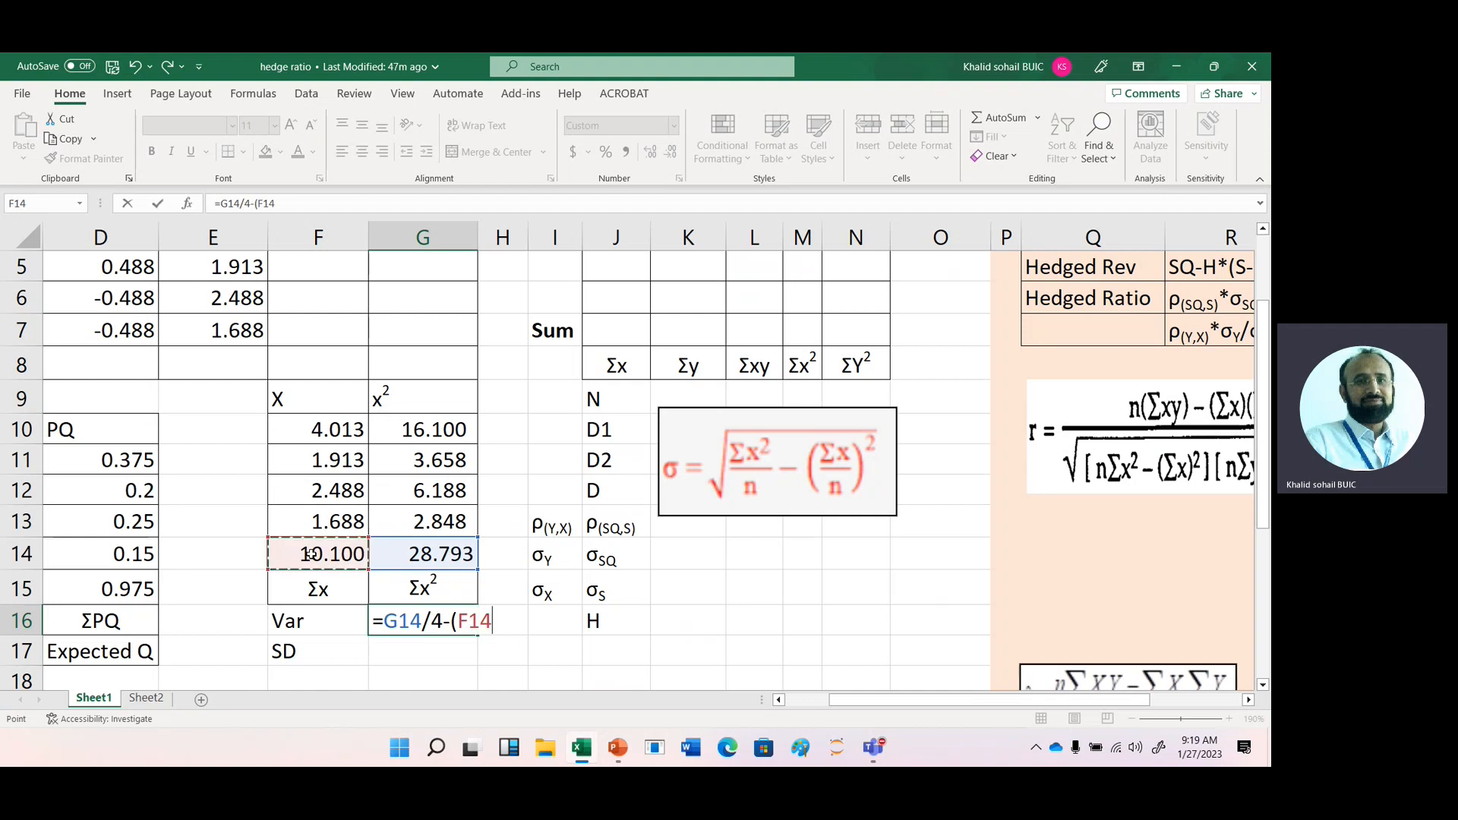
pyautogui.write('/4)')
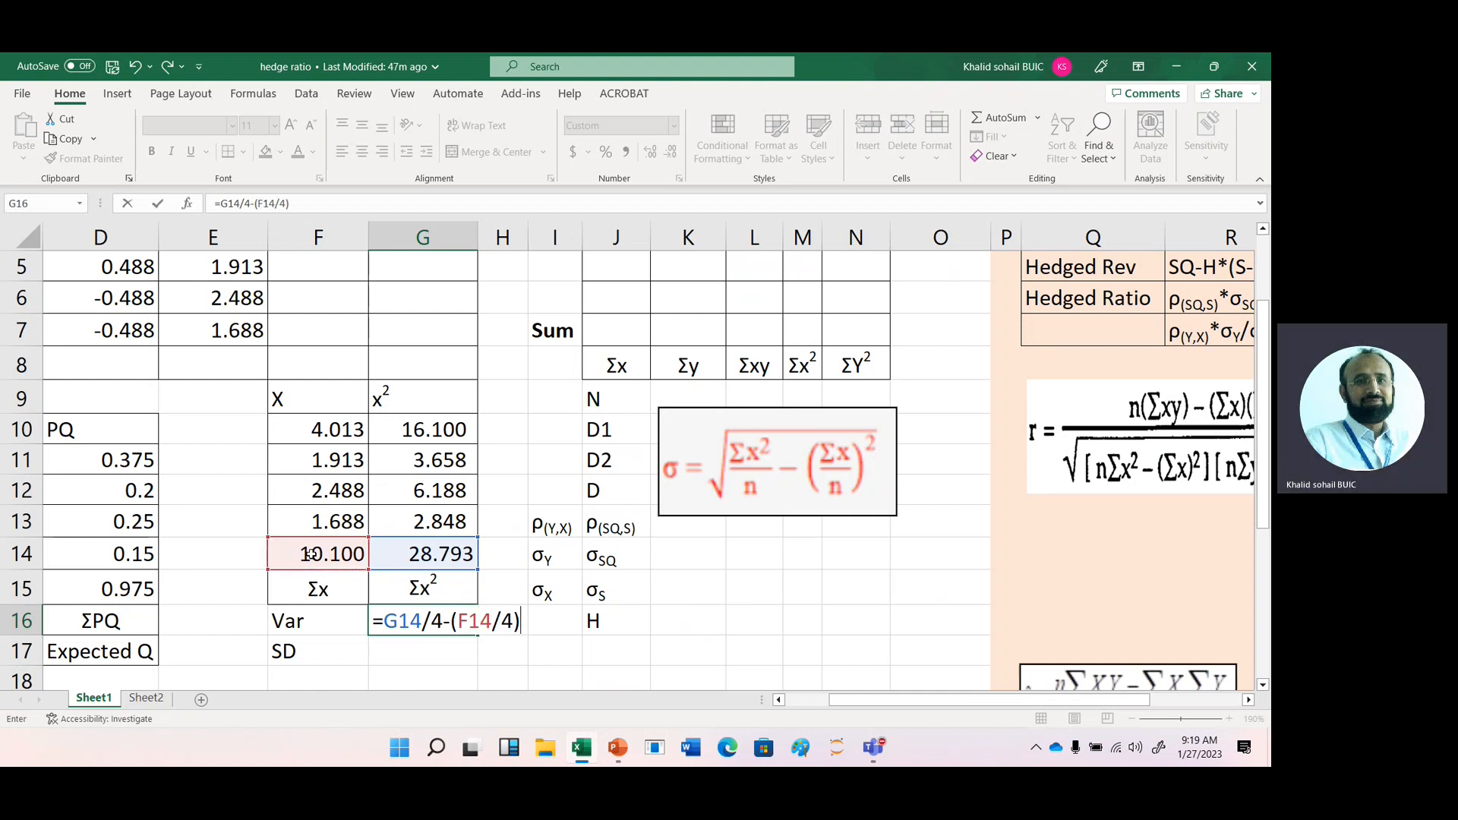
pyautogui.write('^2')
pyautogui.press('Return')
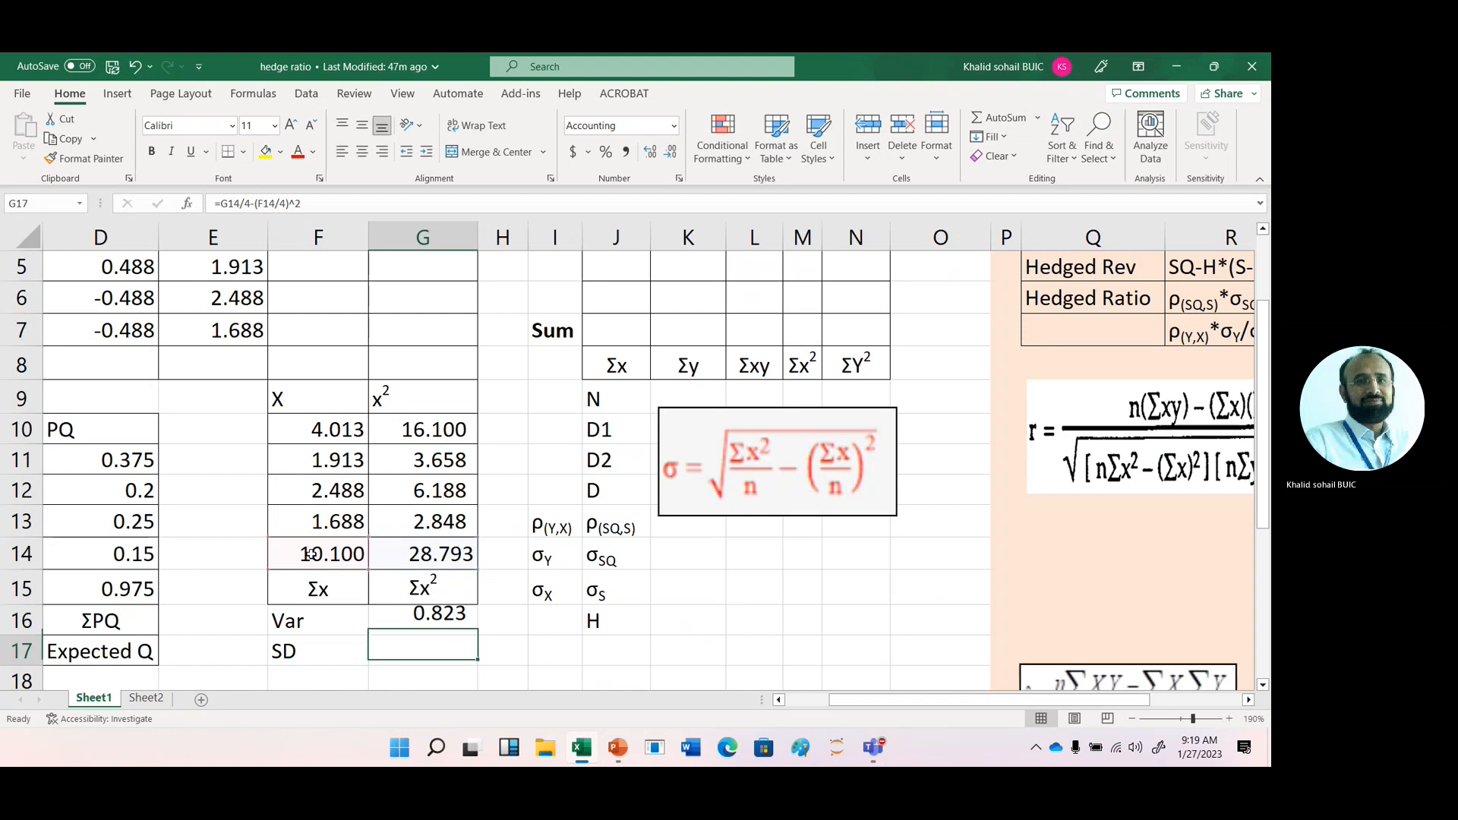
# - Calculate the standard deviation in G17, beside the SD label, with =G16^0.5
pyautogui.write('=')
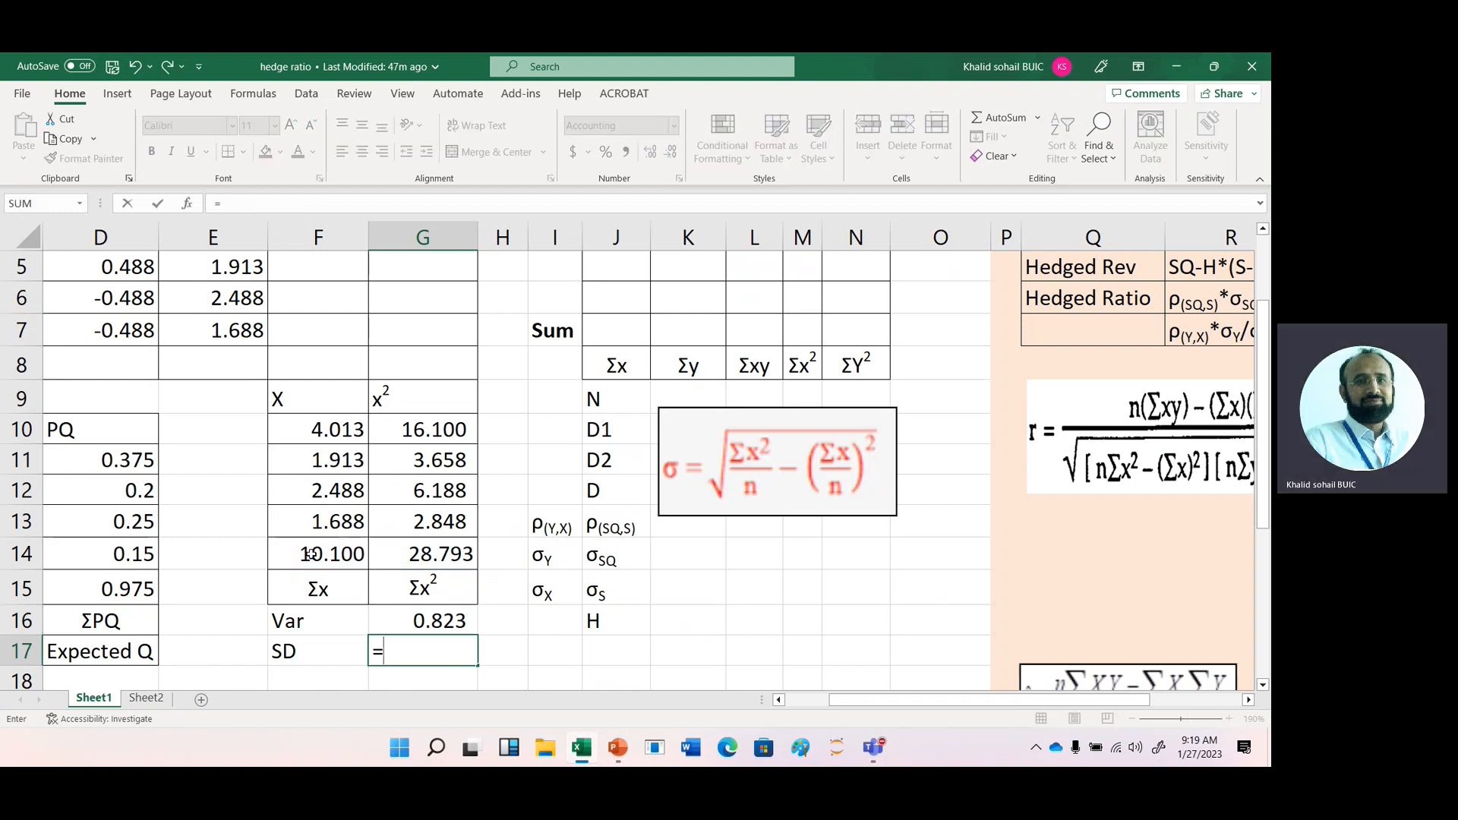
pyautogui.press('Up')
pyautogui.write('^.5')
pyautogui.press('Return')
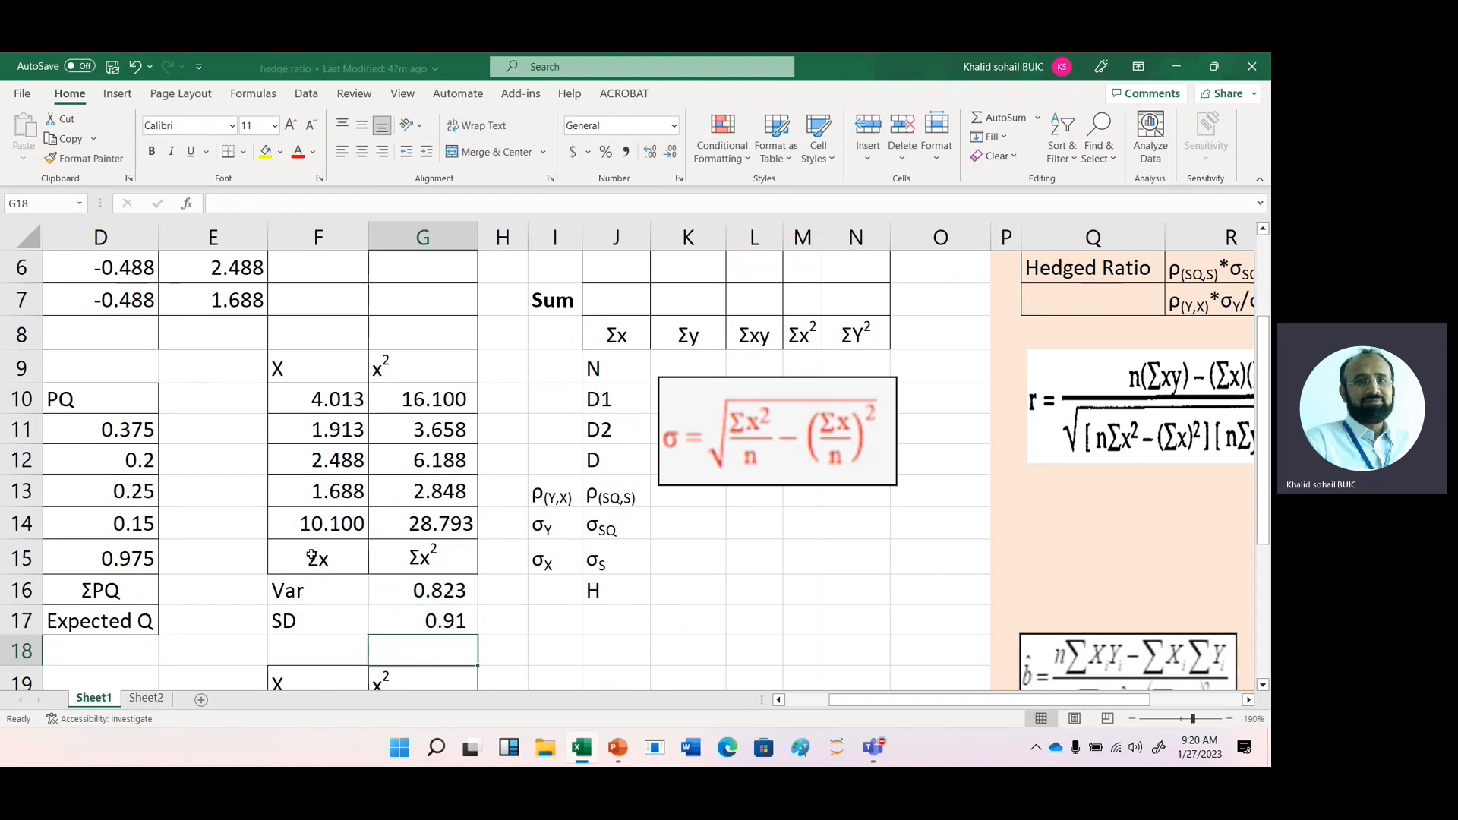
pyautogui.click(412, 627)
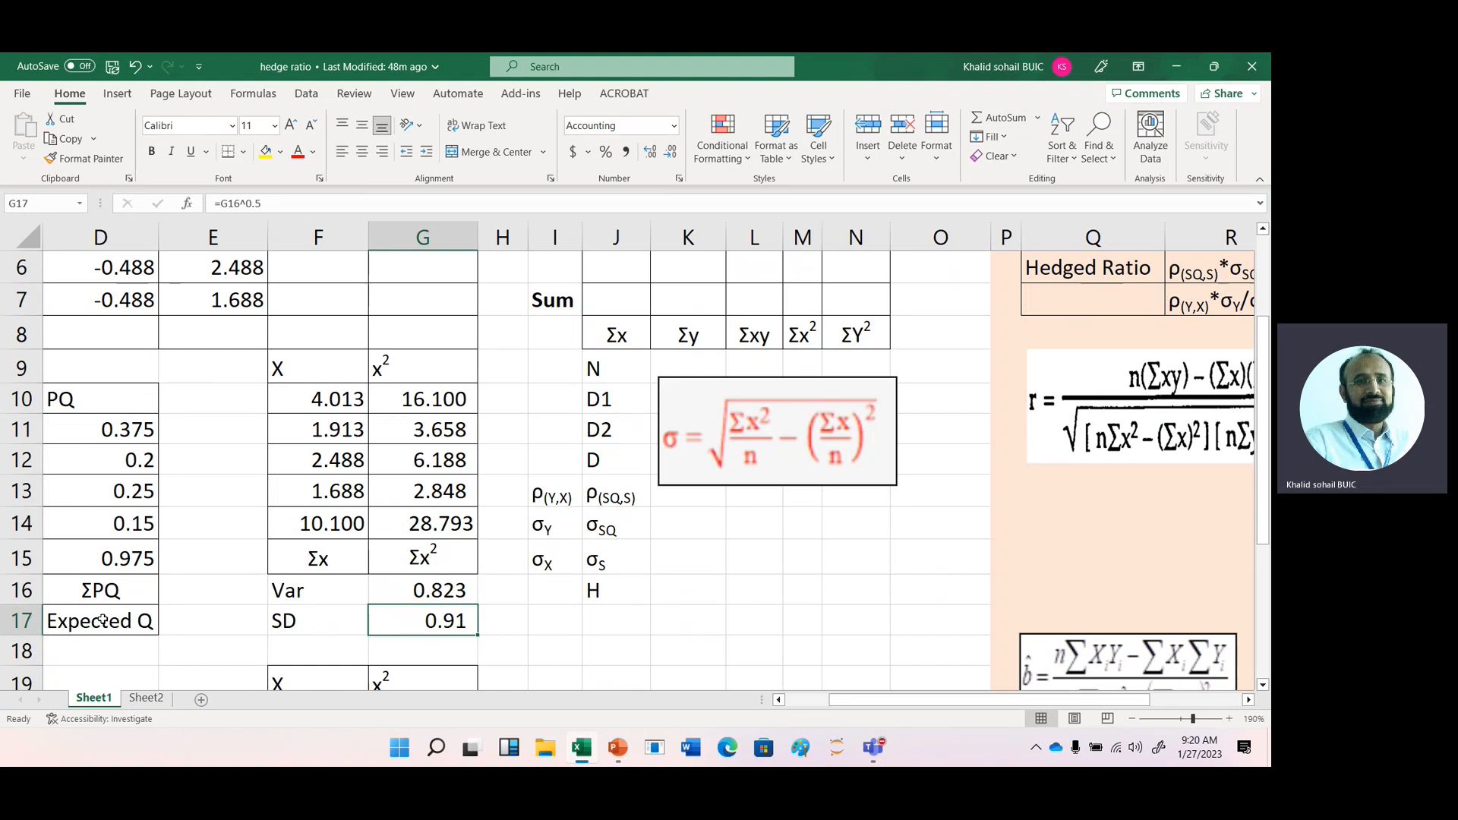
# - Examine the expected quantity formula in D15 and the second -H*(S-F) column F with its hedge quantity cell F1
pyautogui.click(123, 559)
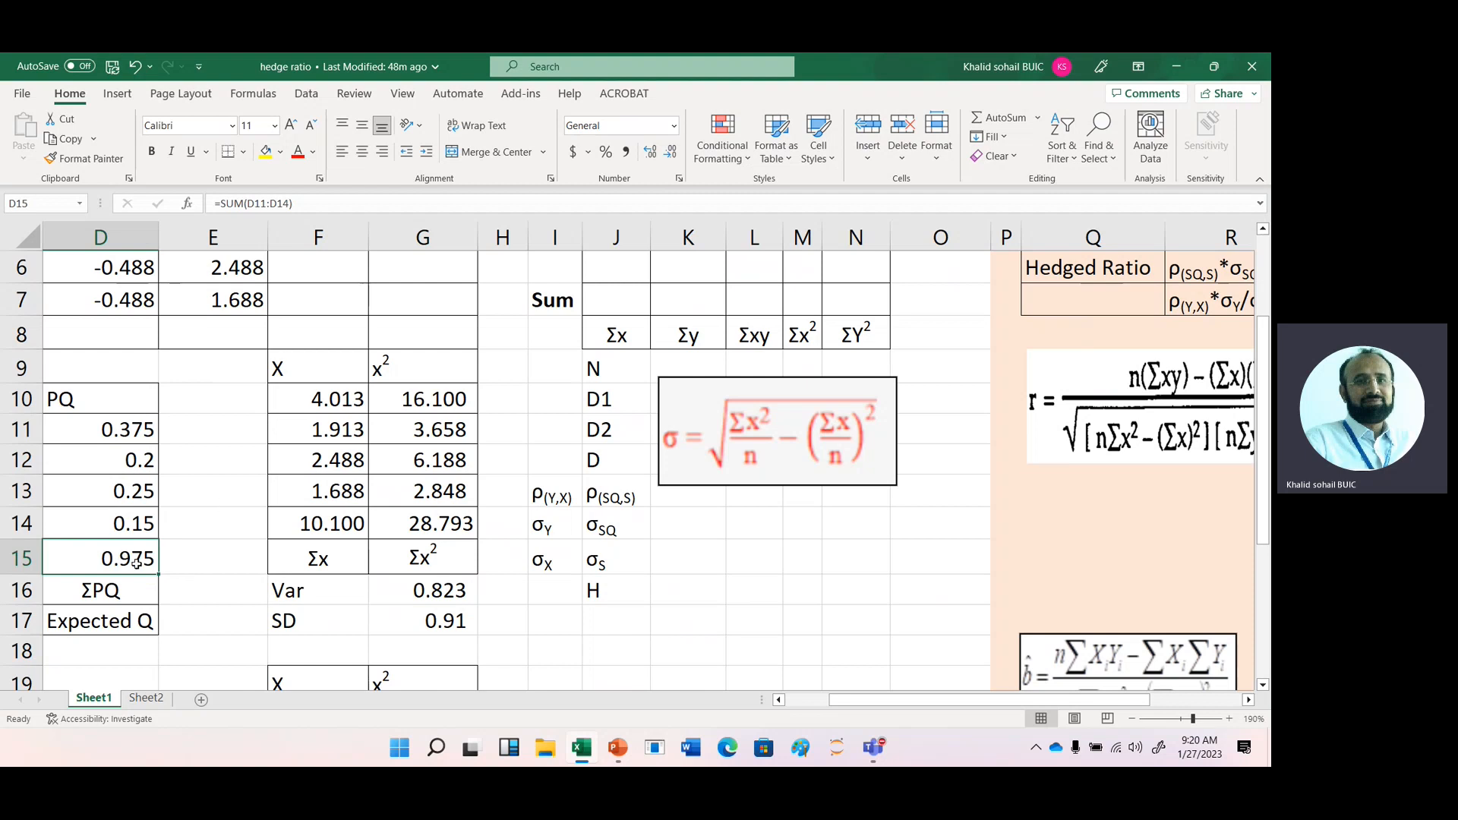
pyautogui.click(241, 386)
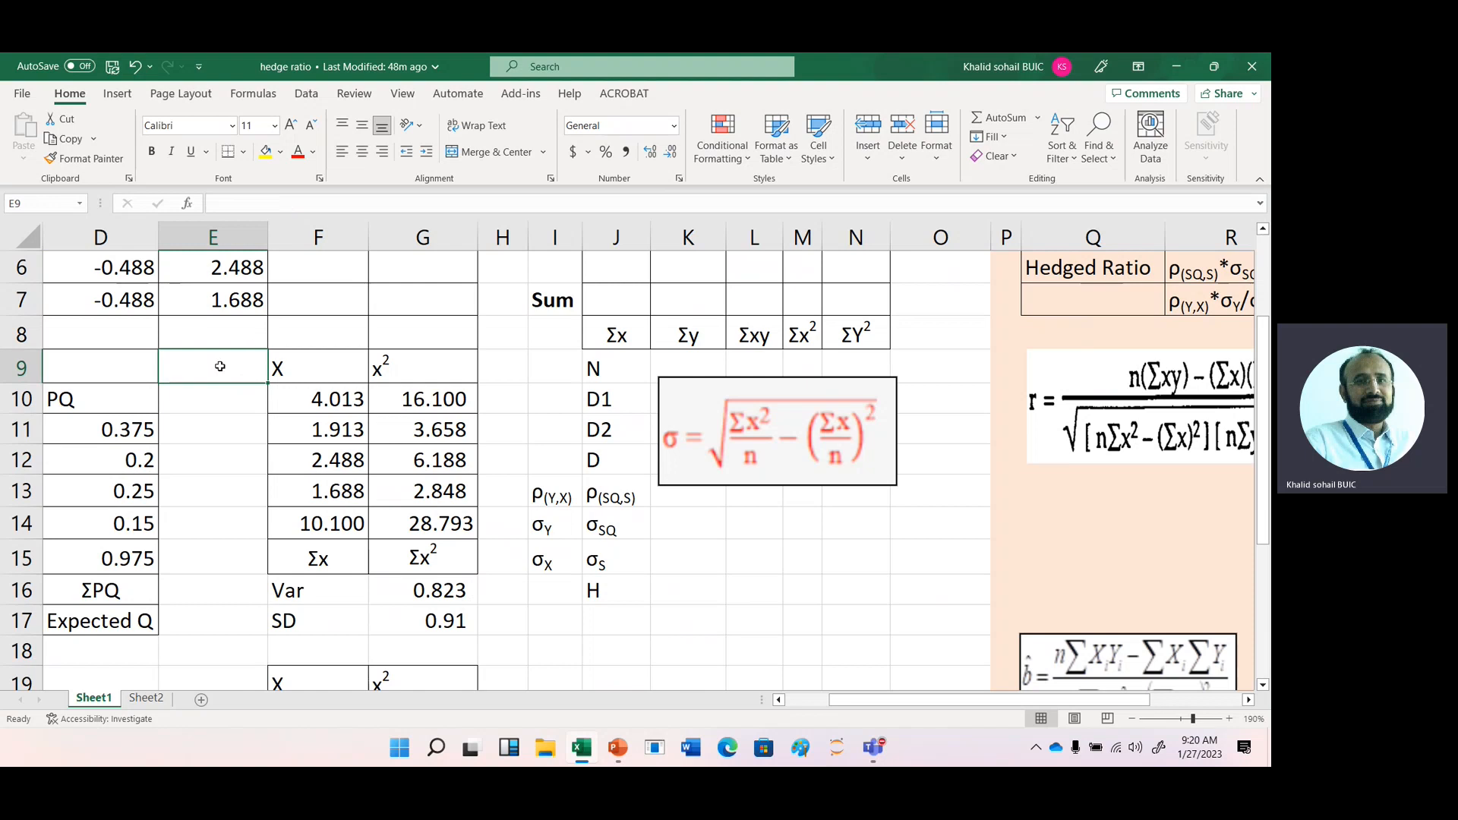
pyautogui.click(311, 303)
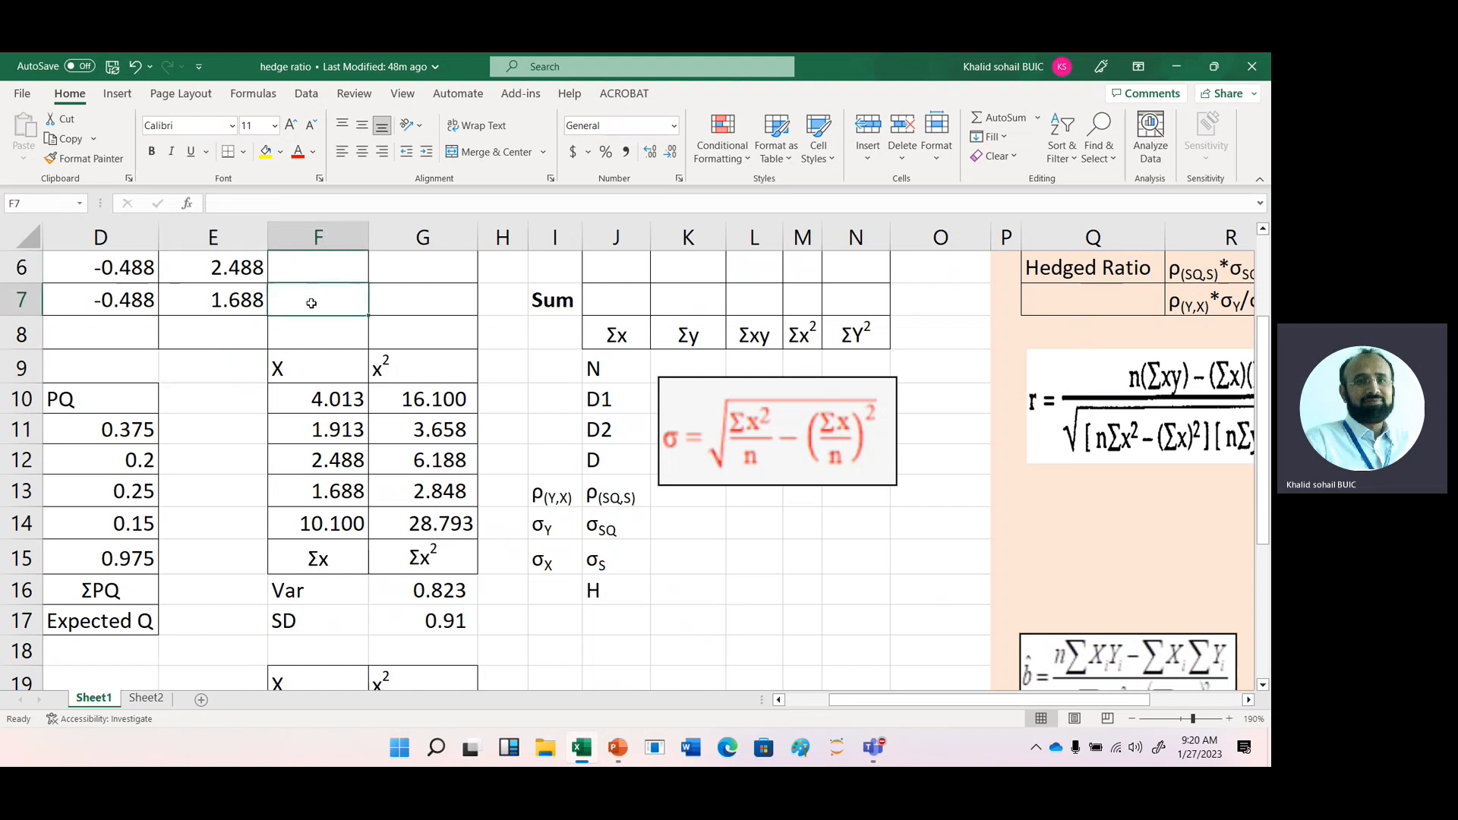
pyautogui.press('Up')
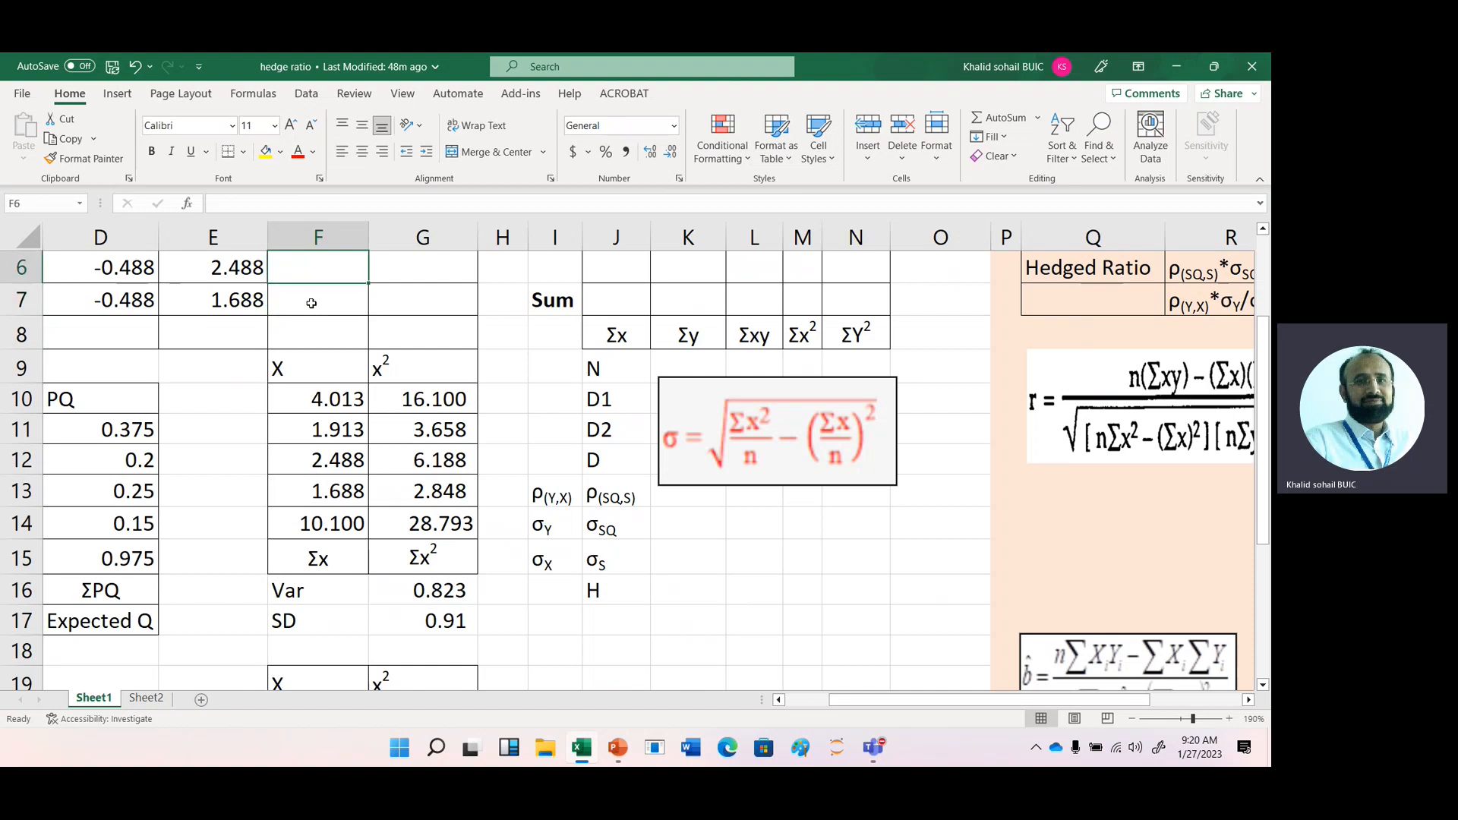
pyautogui.press('Up')
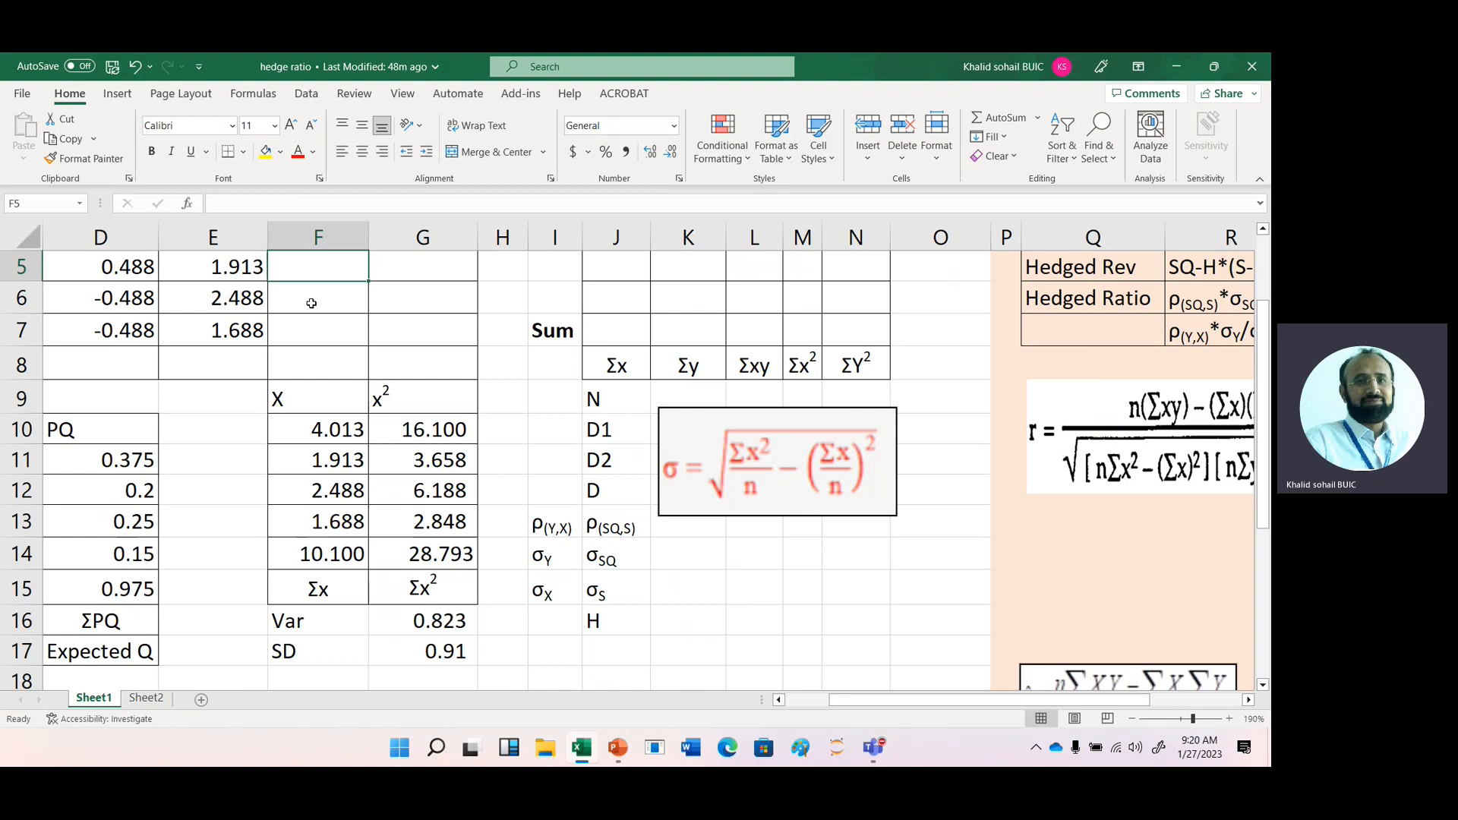
pyautogui.press('Up')
pyautogui.press('Up')
pyautogui.press('Up')
pyautogui.press('Up')
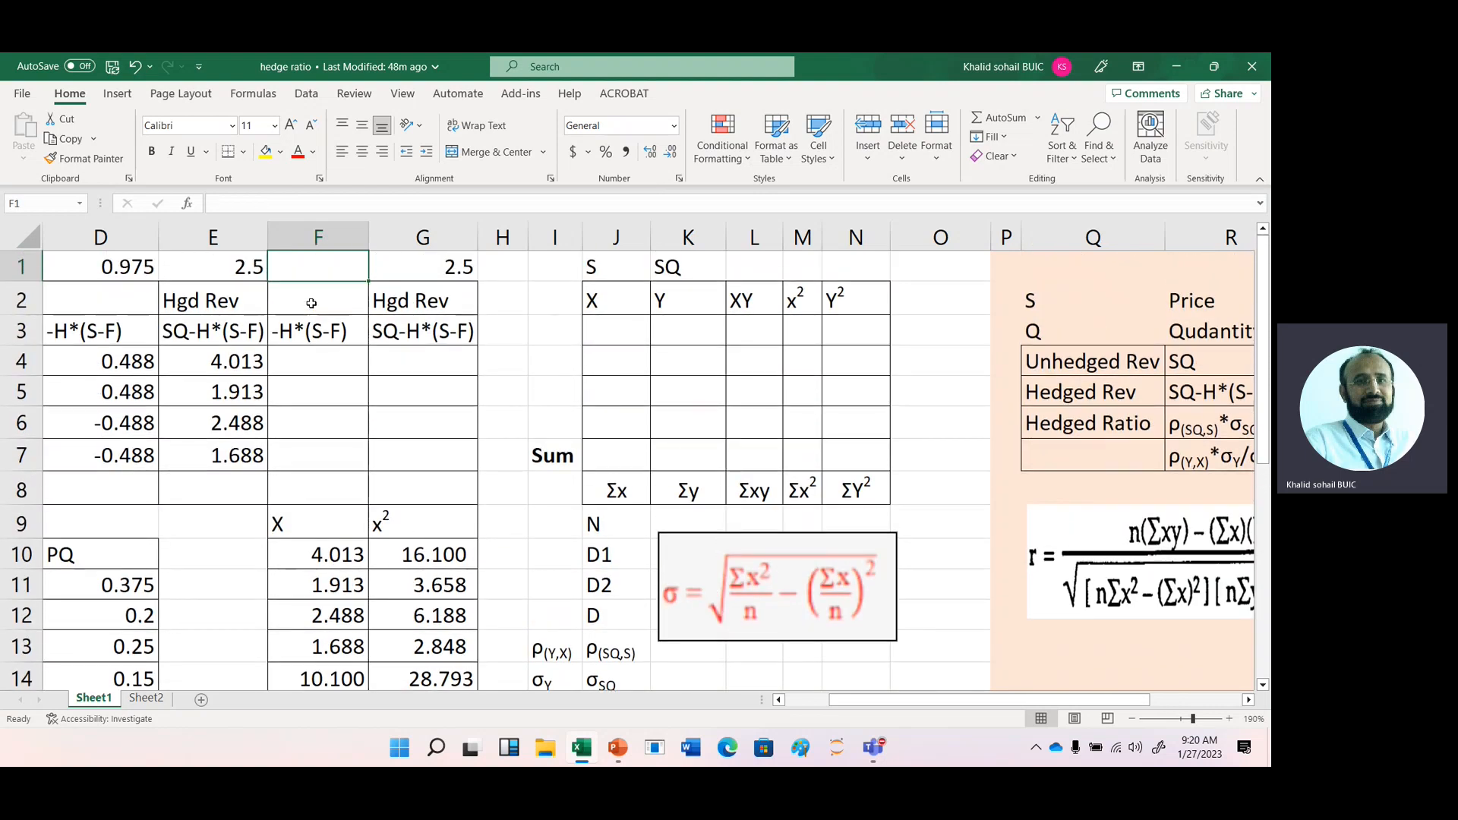
pyautogui.press('Down')
pyautogui.press('Down')
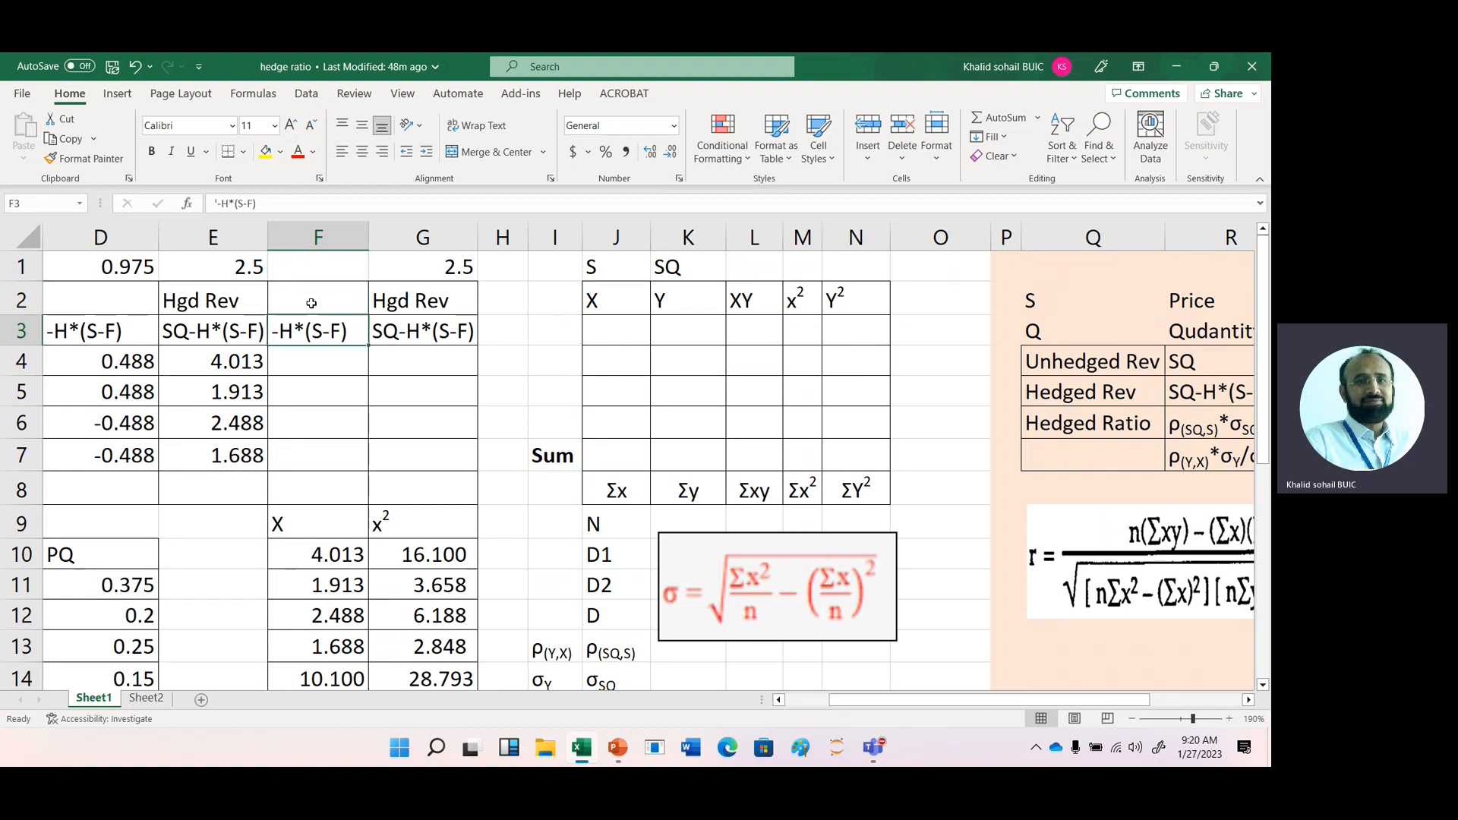
# - Examine the X, Y, XY, x², Y² table in columns J to N and the hedged ratio and correlation formulas in columns Q to R
pyautogui.press('Right')
pyautogui.press('Right')
pyautogui.press('Right')
pyautogui.press('Right')
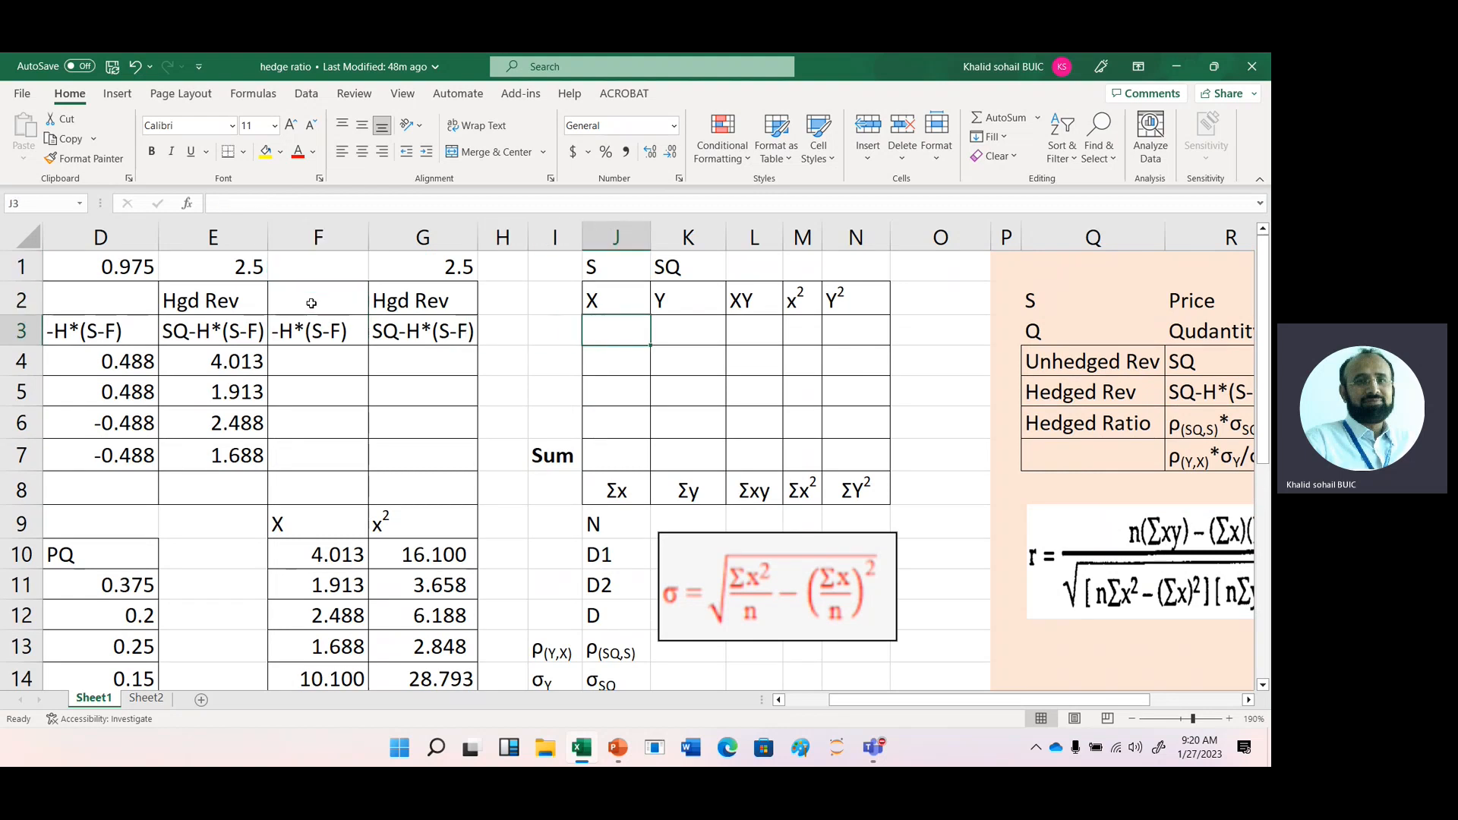
pyautogui.press('Right')
pyautogui.press('Right')
pyautogui.press('Right')
pyautogui.press('Right')
pyautogui.press('Right')
pyautogui.press('Right')
pyautogui.press('Right')
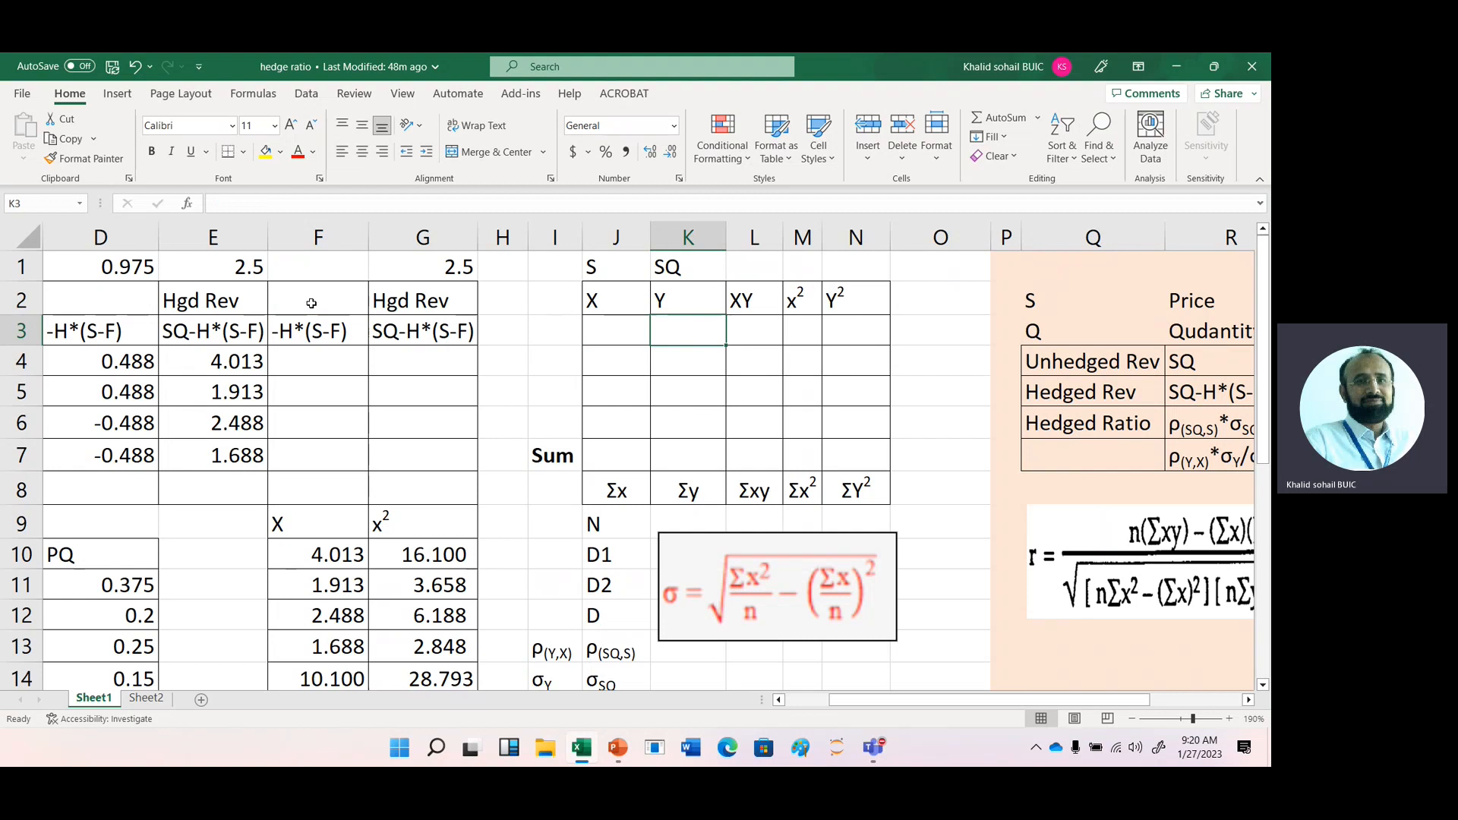
pyautogui.press('Right')
pyautogui.press('Right')
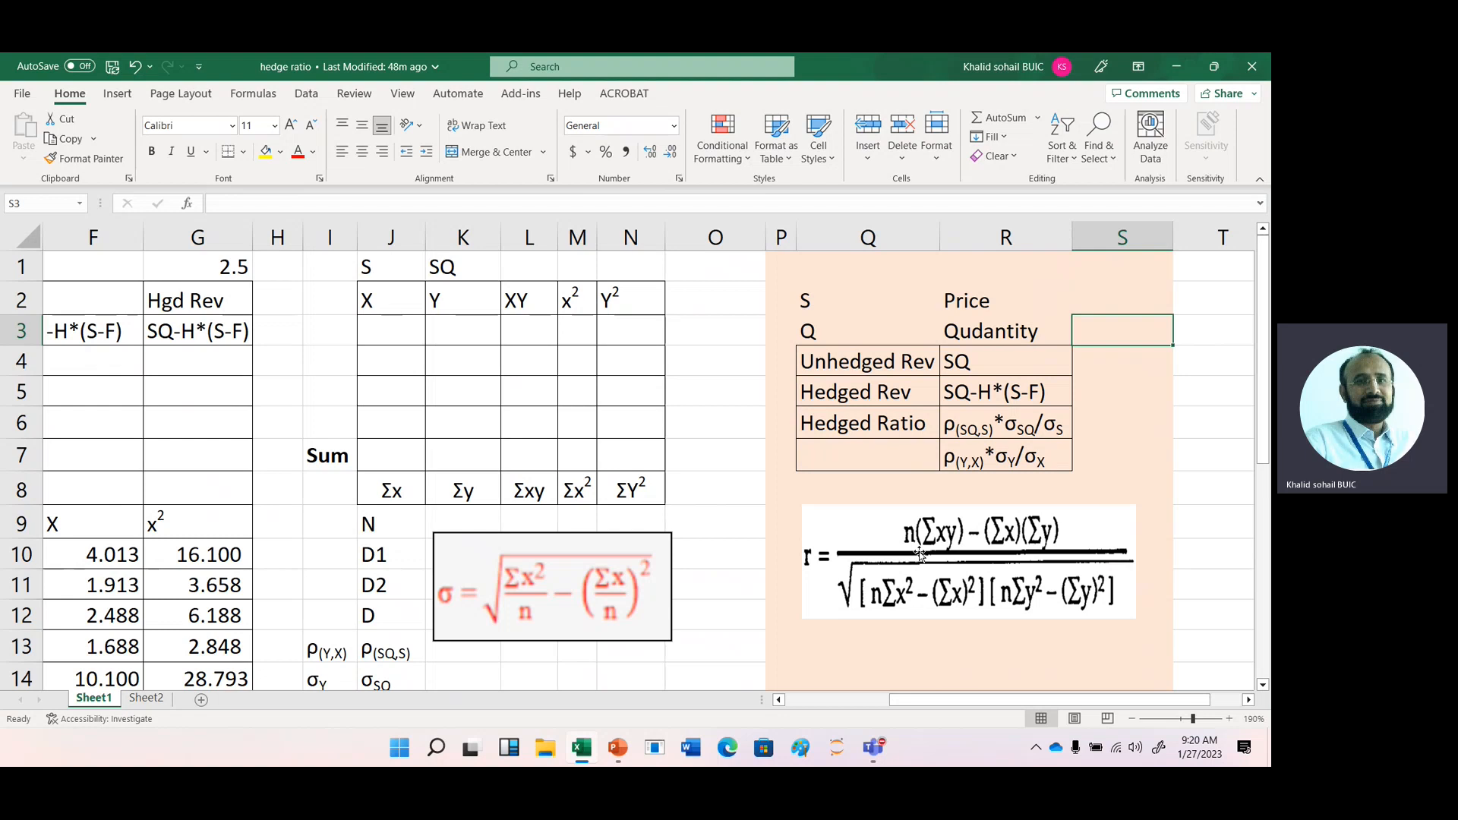
# - Link the first X entry in J3 to the first price in column s with =A4
pyautogui.click(321, 372)
pyautogui.press('Up')
pyautogui.press('Right')
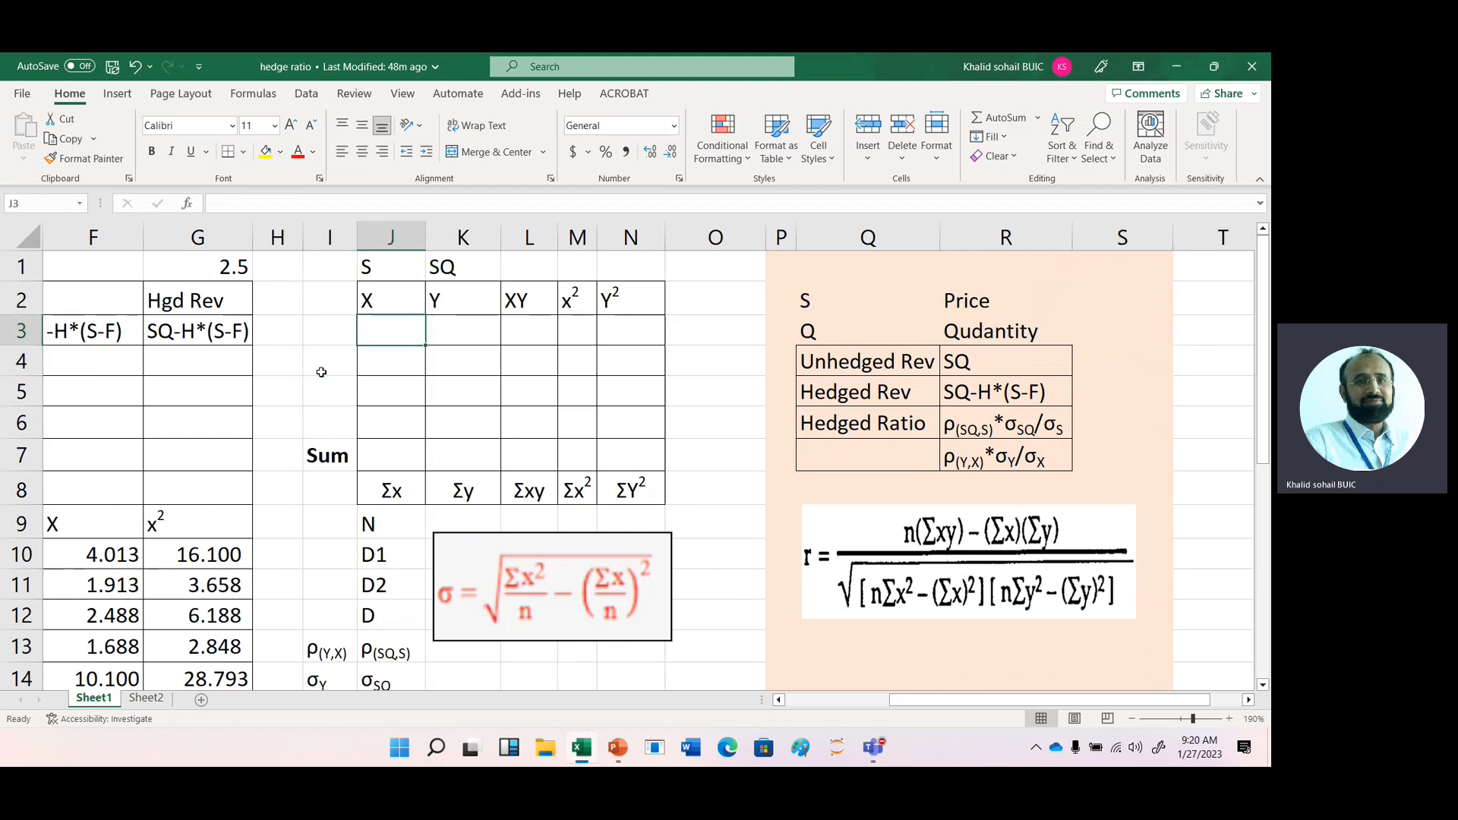
pyautogui.write('=')
pyautogui.press('Left')
pyautogui.press('Left')
pyautogui.press('Left')
pyautogui.press('Left')
pyautogui.press('Left')
pyautogui.press('Left')
pyautogui.press('Left')
pyautogui.press('Left')
pyautogui.press('Left')
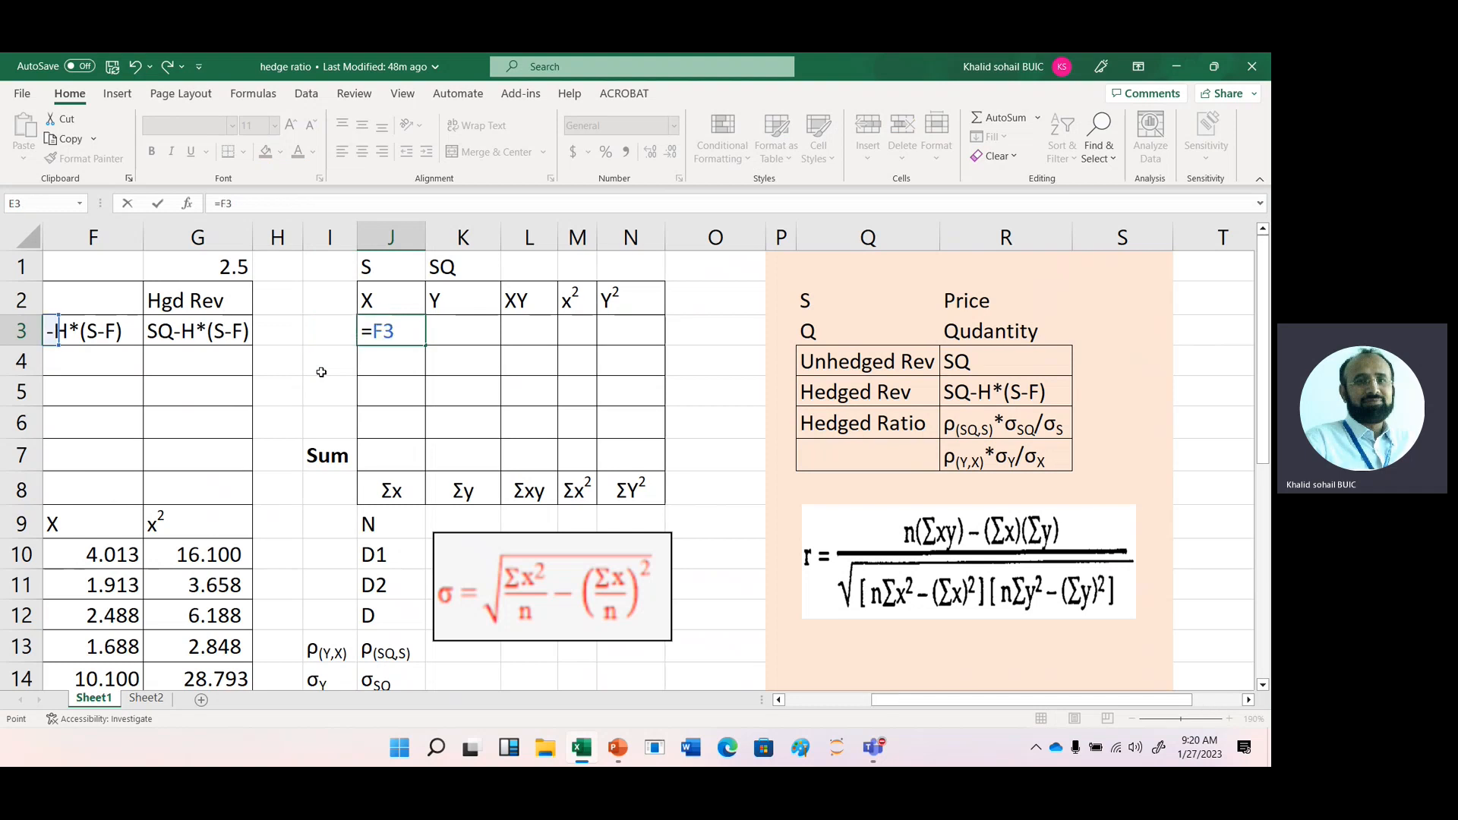
pyautogui.press('Down')
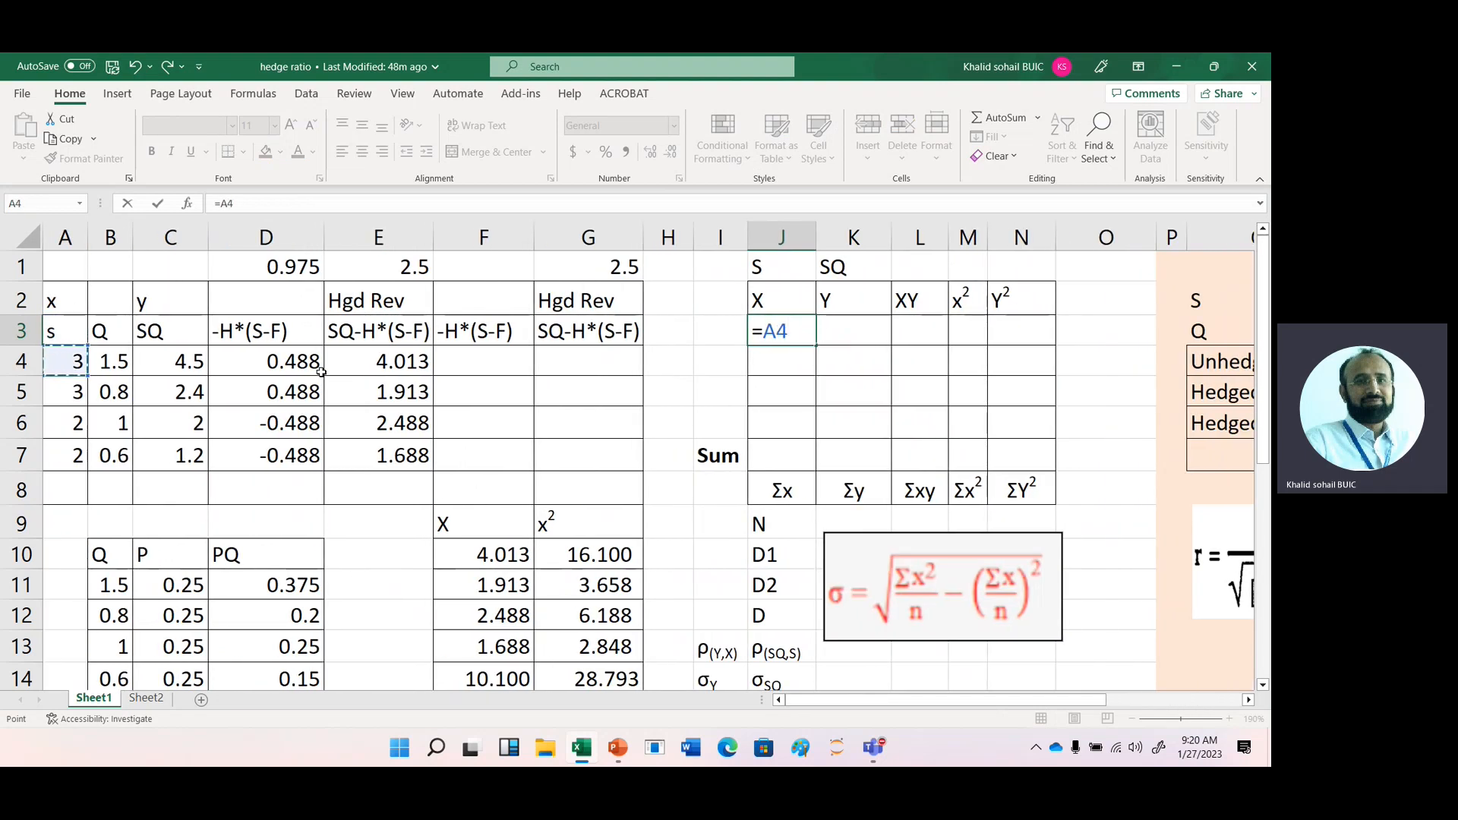
pyautogui.press('Return')
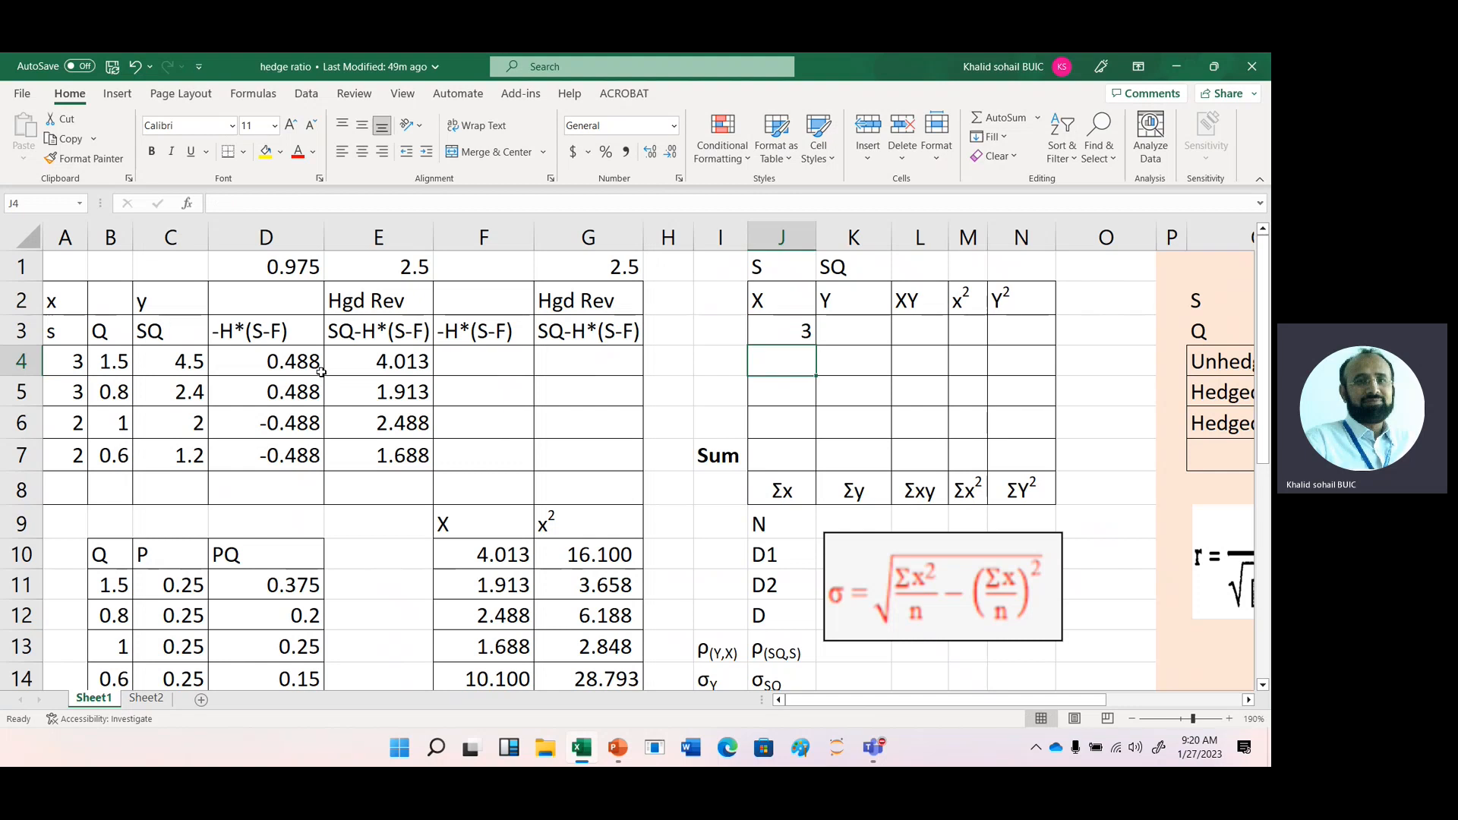
# - Link the first Y entry in K3 to the first SQ value with =C4
pyautogui.press('Up')
pyautogui.press('Right')
pyautogui.write('=')
pyautogui.press('Left')
pyautogui.press('Left')
pyautogui.press('Left')
pyautogui.press('Left')
pyautogui.press('Left')
pyautogui.press('Left')
pyautogui.press('Left')
pyautogui.press('Left')
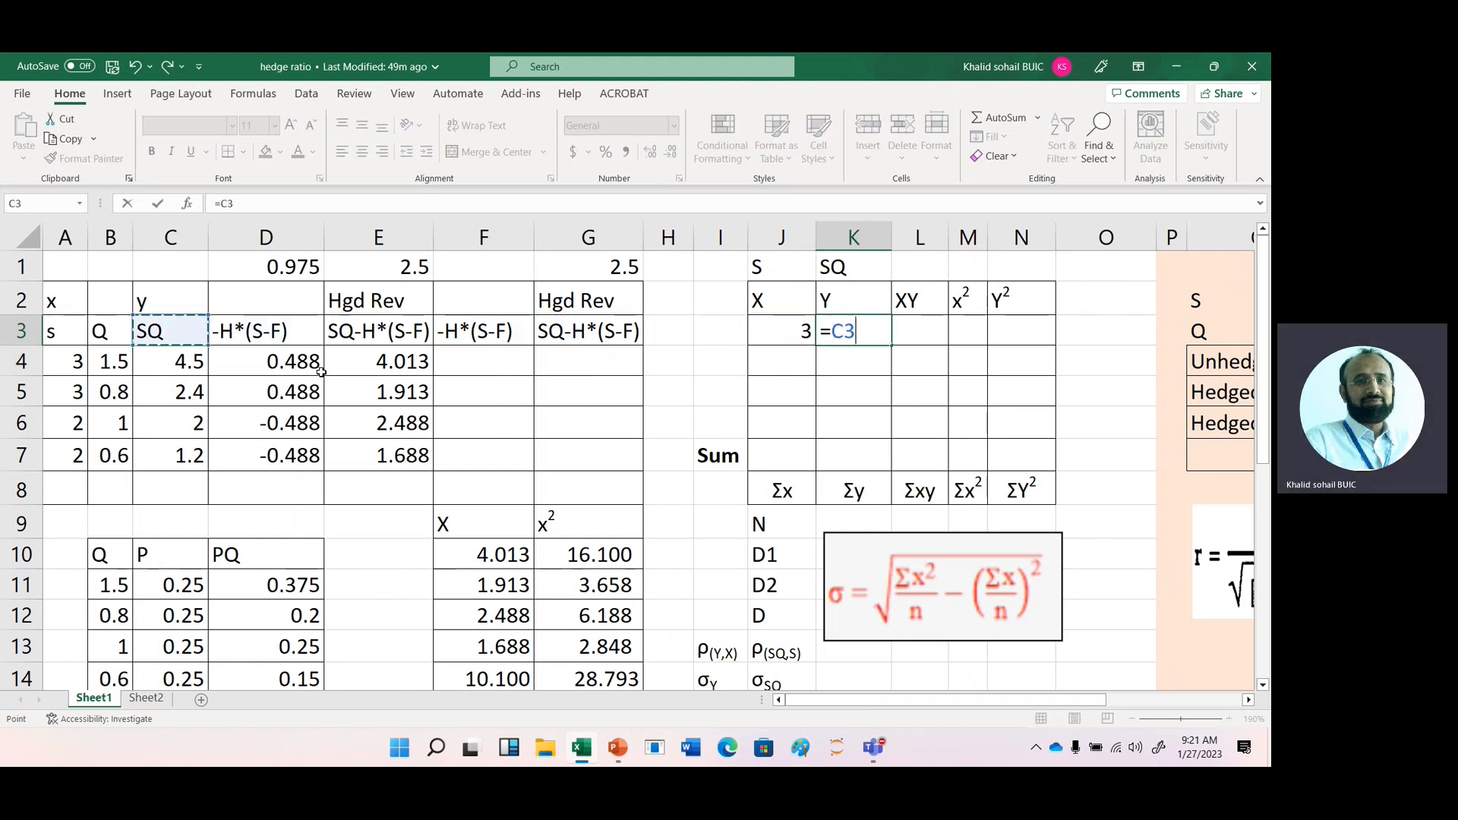
pyautogui.press('Down')
pyautogui.press('Return')
# - Select L3, the first cell under the XY heading, for the product entry
pyautogui.press('Up')
pyautogui.press('Right')
pyautogui.press('Right')
pyautogui.press('Right')
pyautogui.press('Right')
pyautogui.press('Right')
pyautogui.press('Right')
pyautogui.press('Right')
pyautogui.press('Right')
pyautogui.press('Right')
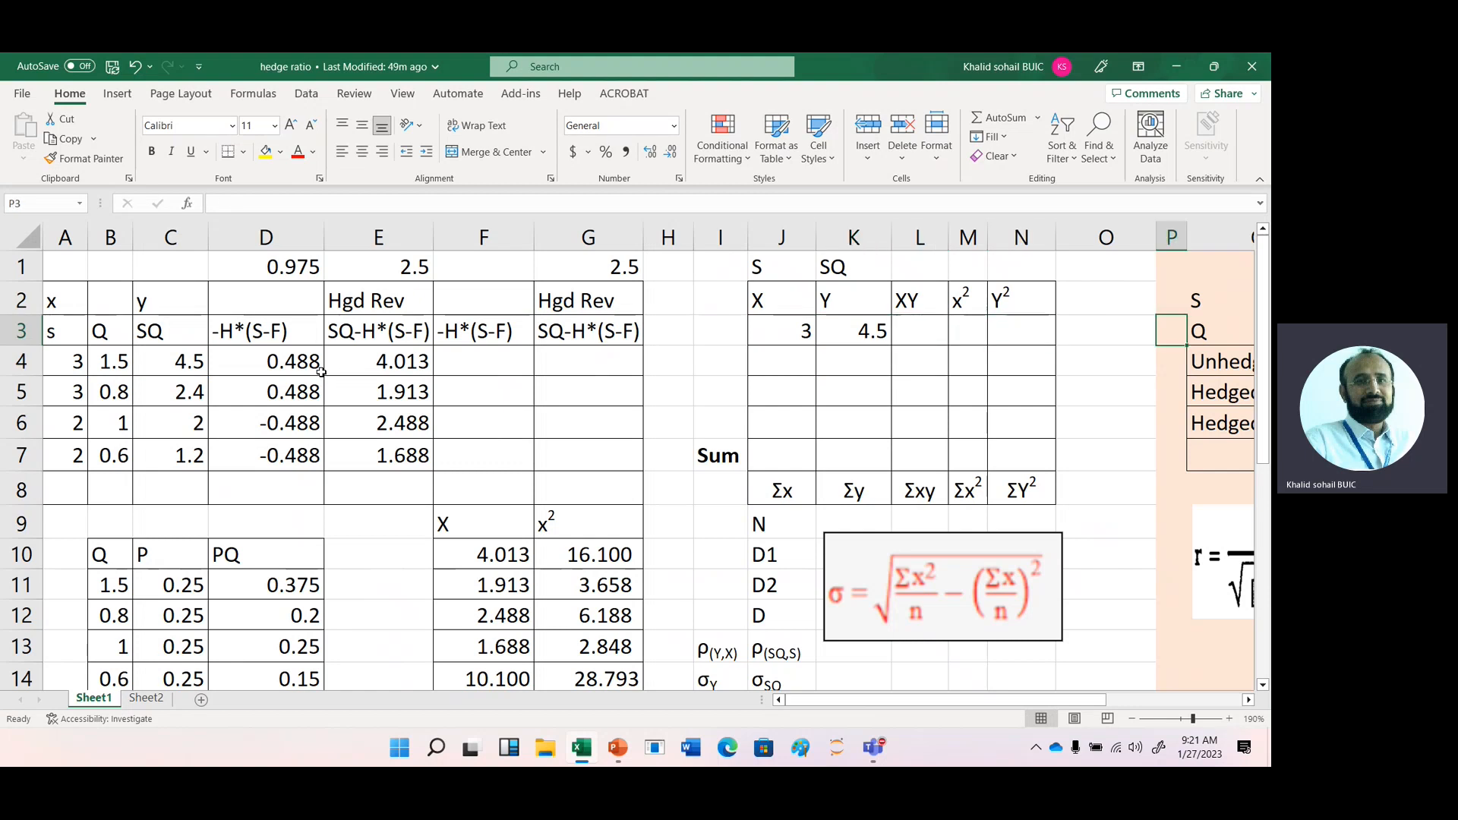
pyautogui.press('Left')
pyautogui.press('Left')
pyautogui.press('Left')
pyautogui.press('Left')
pyautogui.press('Left')
pyautogui.press('Left')
pyautogui.press('Left')
pyautogui.press('Left')
pyautogui.press('Left')
pyautogui.press('Left')
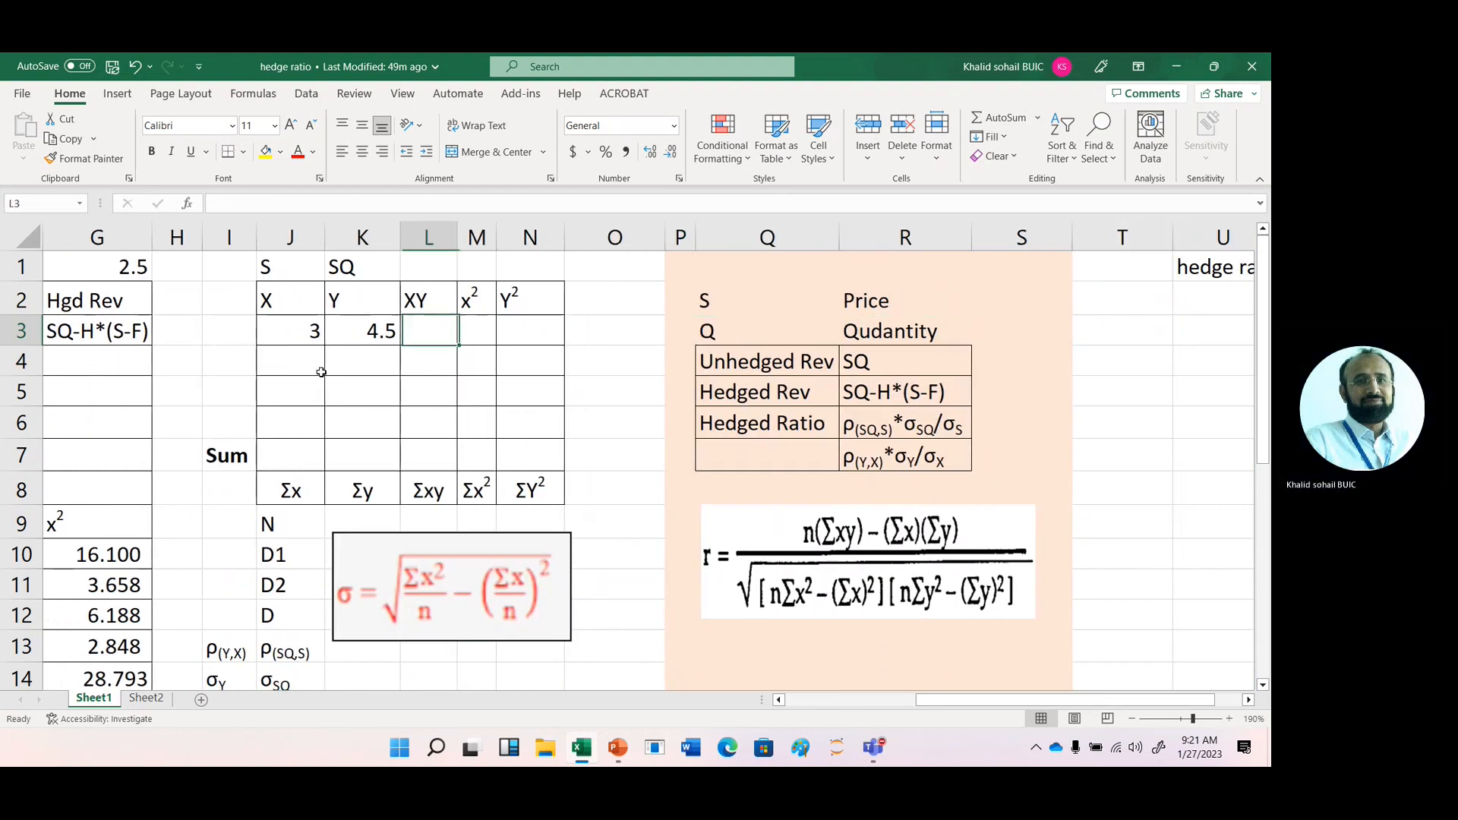